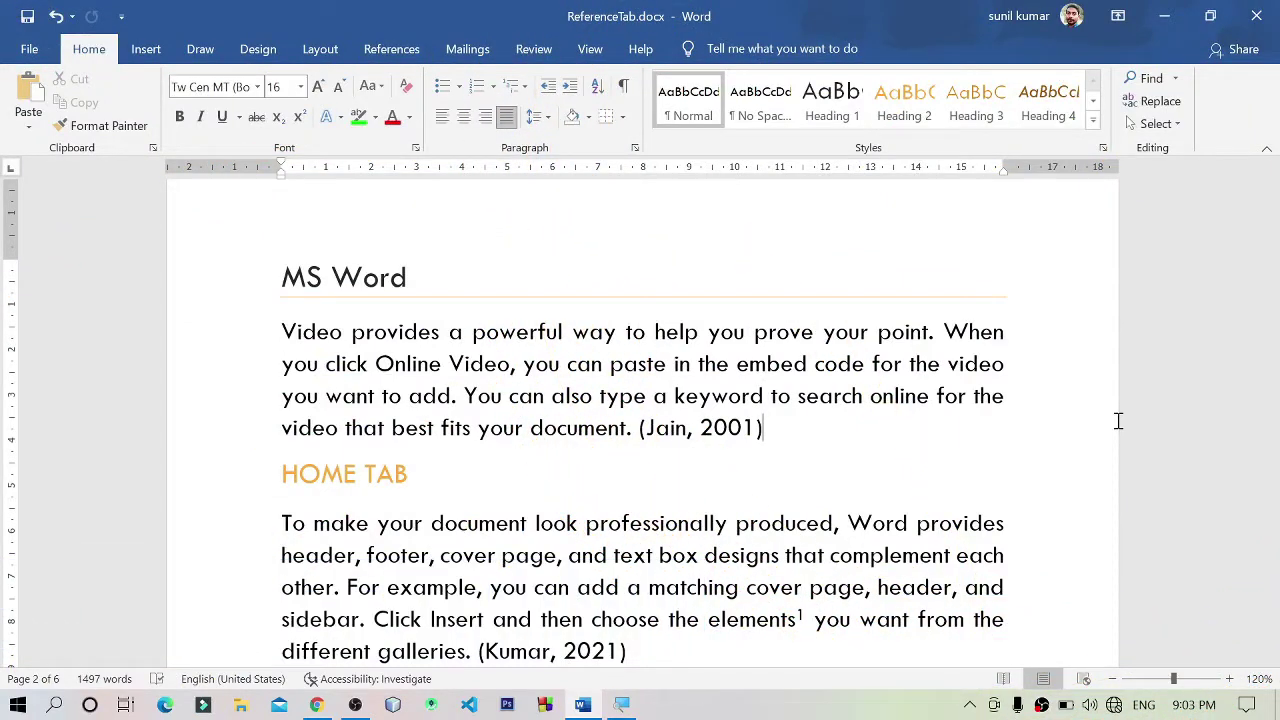
Switch to the References tab to reveal Insert Caption and Insert Table of Figures.
left_click(421, 52)
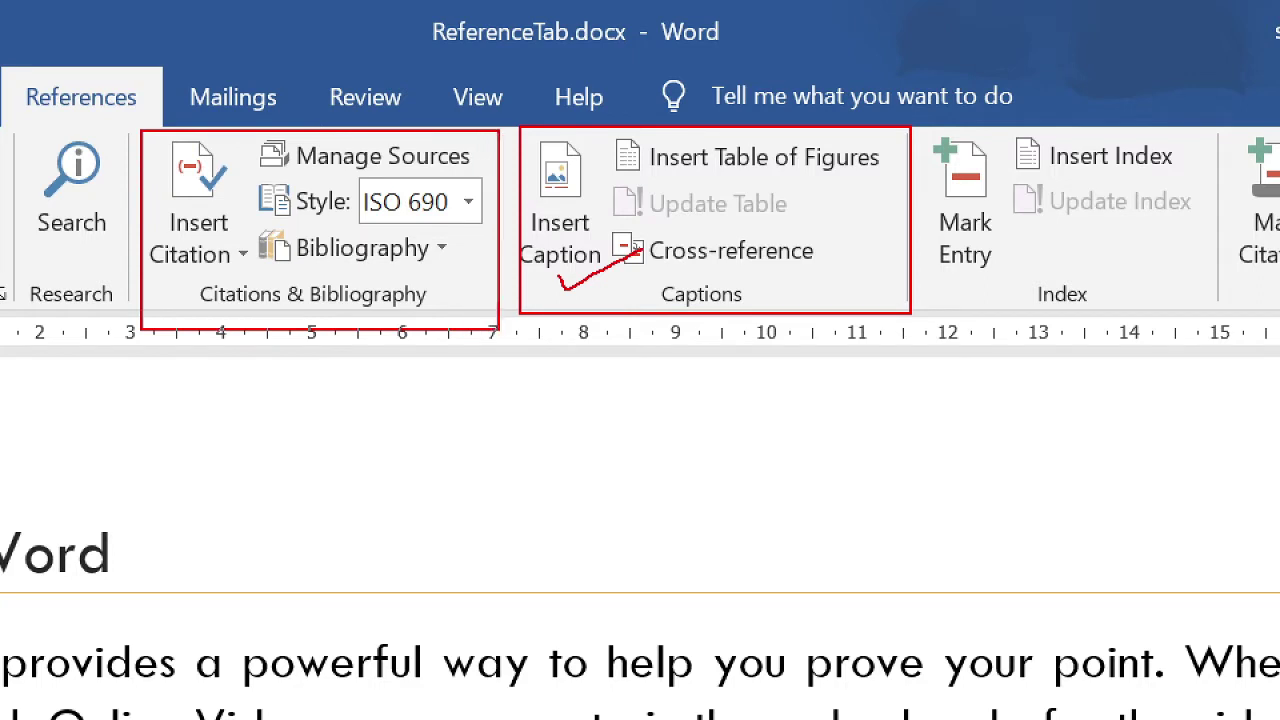
left_click_drag(329, 353, 424, 343)
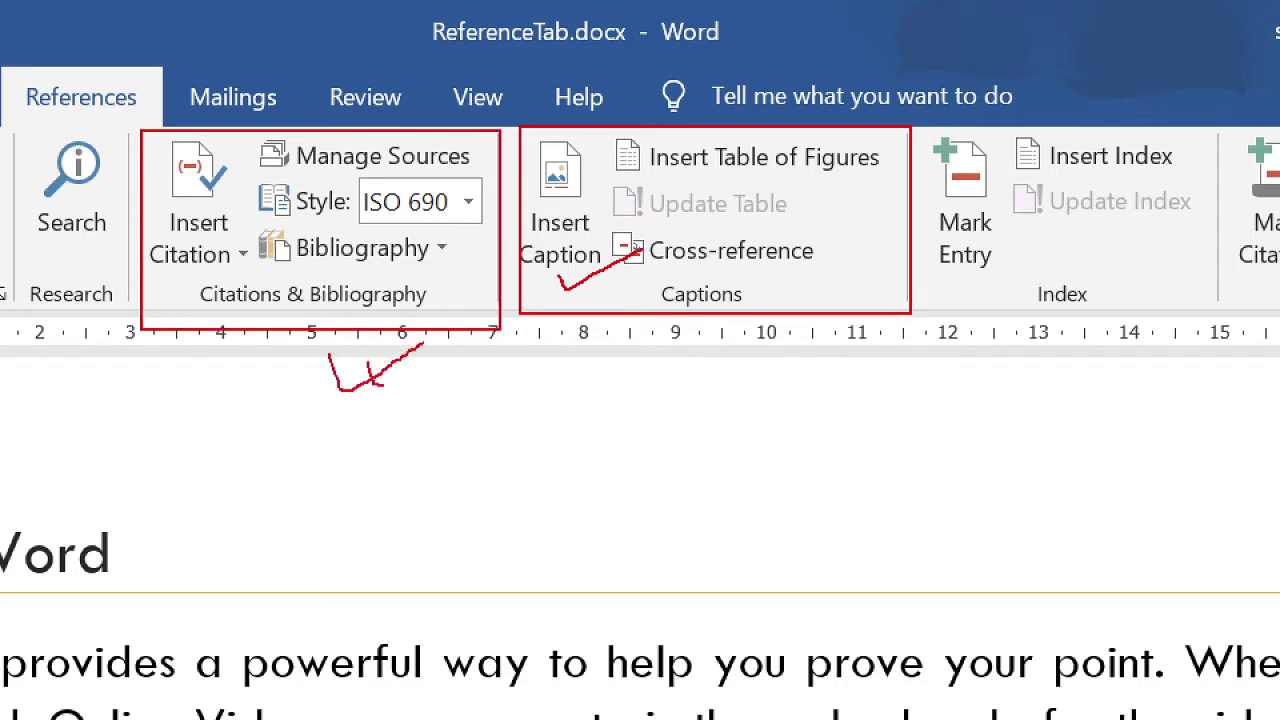
left_click_drag(372, 384, 451, 352)
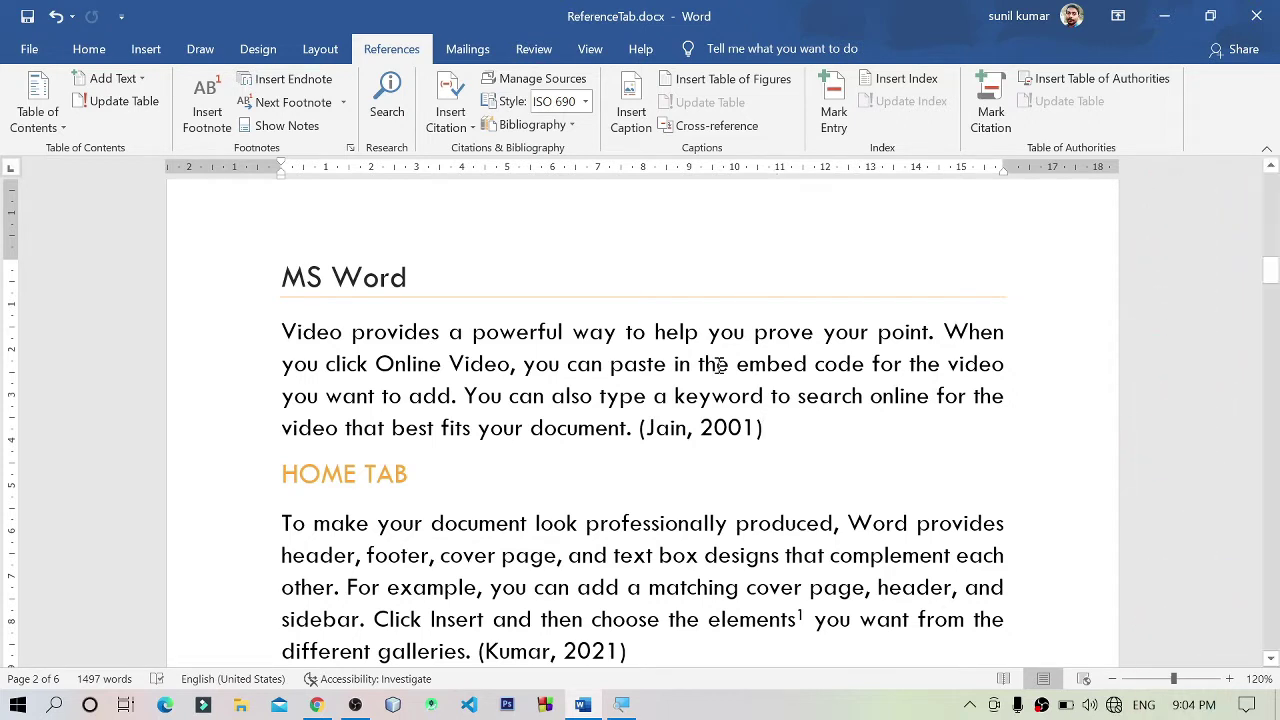
left_click_drag(771, 459, 637, 418)
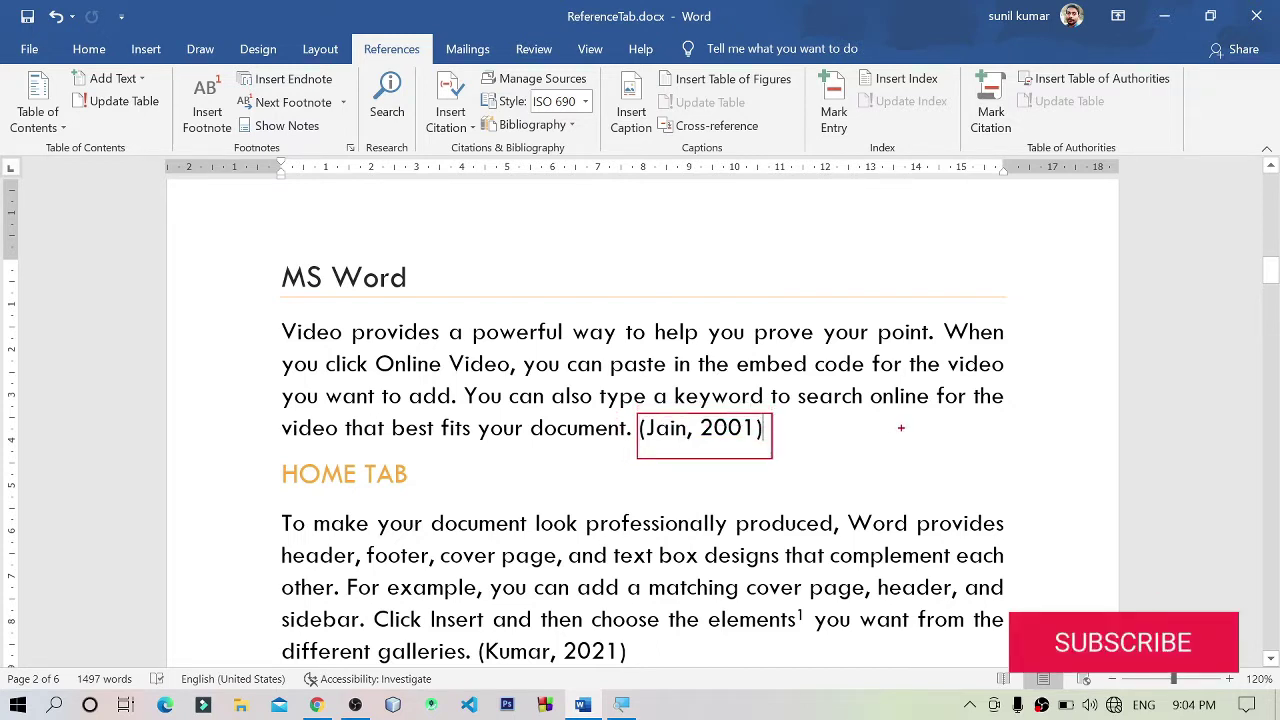
mouse_move(268, 316)
left_mouse_down()
mouse_move(280, 334)
mouse_move(1010, 408)
left_mouse_up()
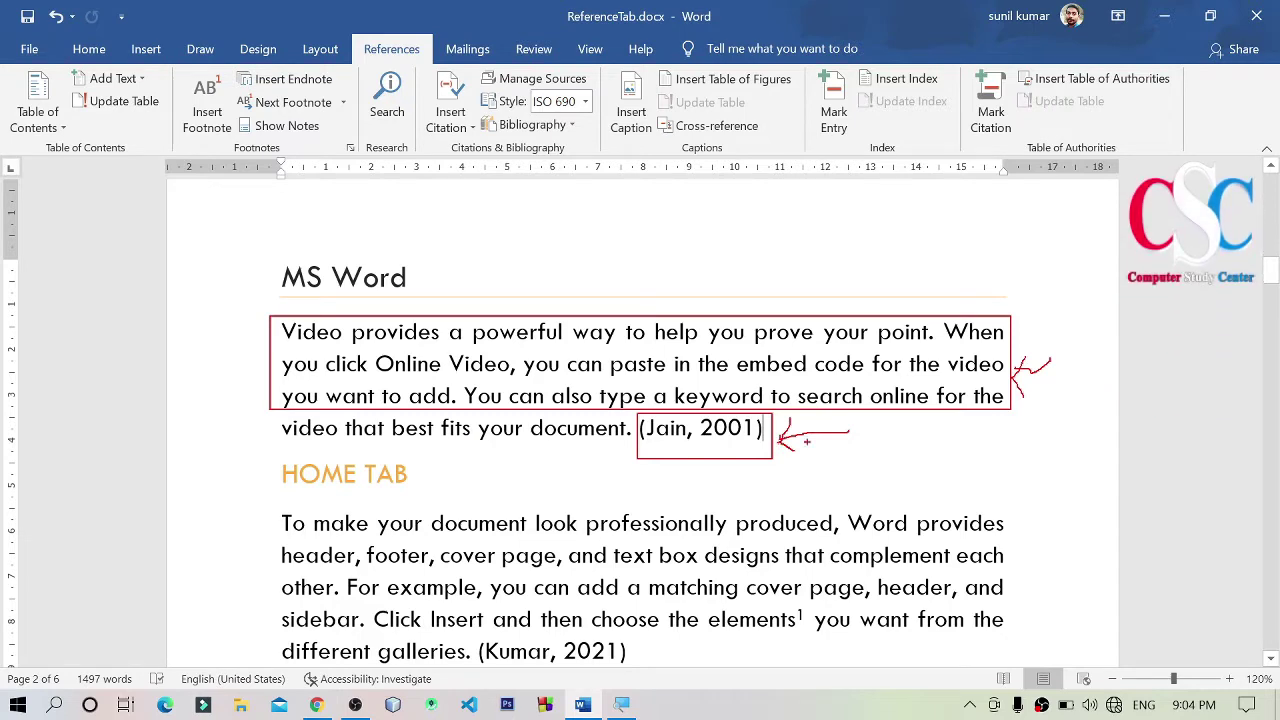
scroll(799, 423, "down", 3)
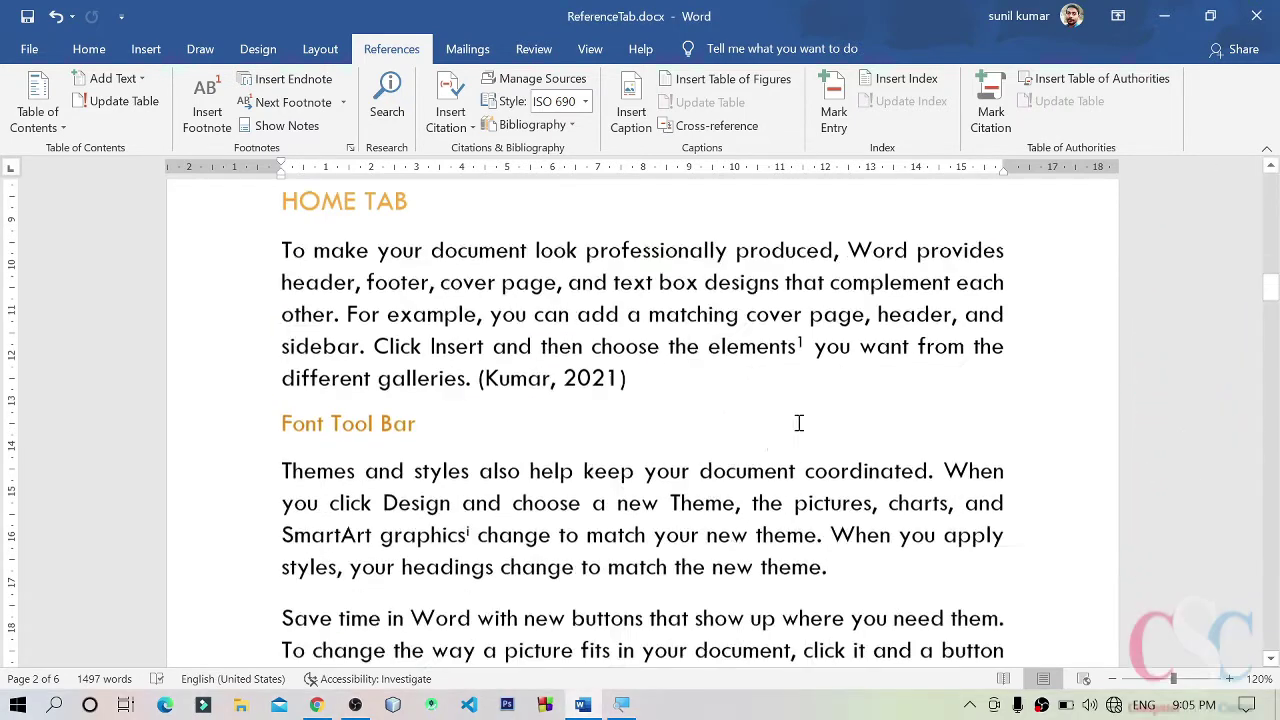
scroll(799, 423, "down", 2)
key("ctrl+End")
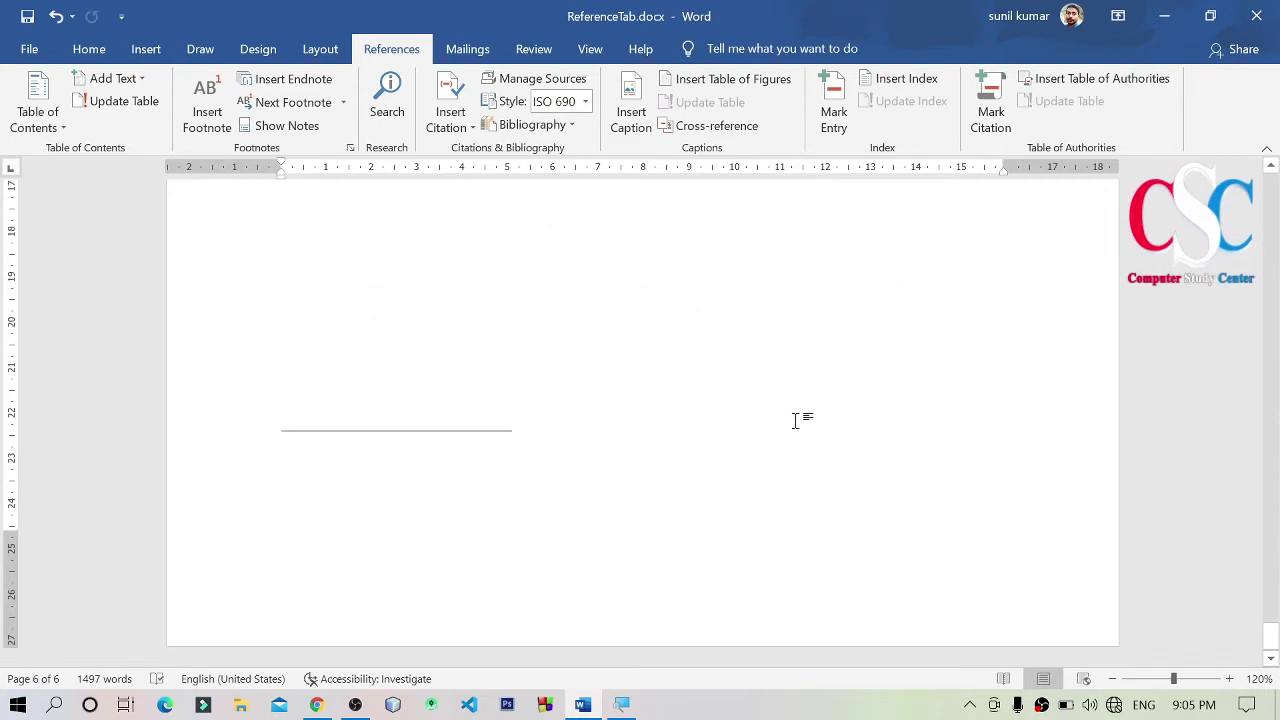
scroll(797, 421, "up", 4)
left_click_drag(249, 489, 238, 540)
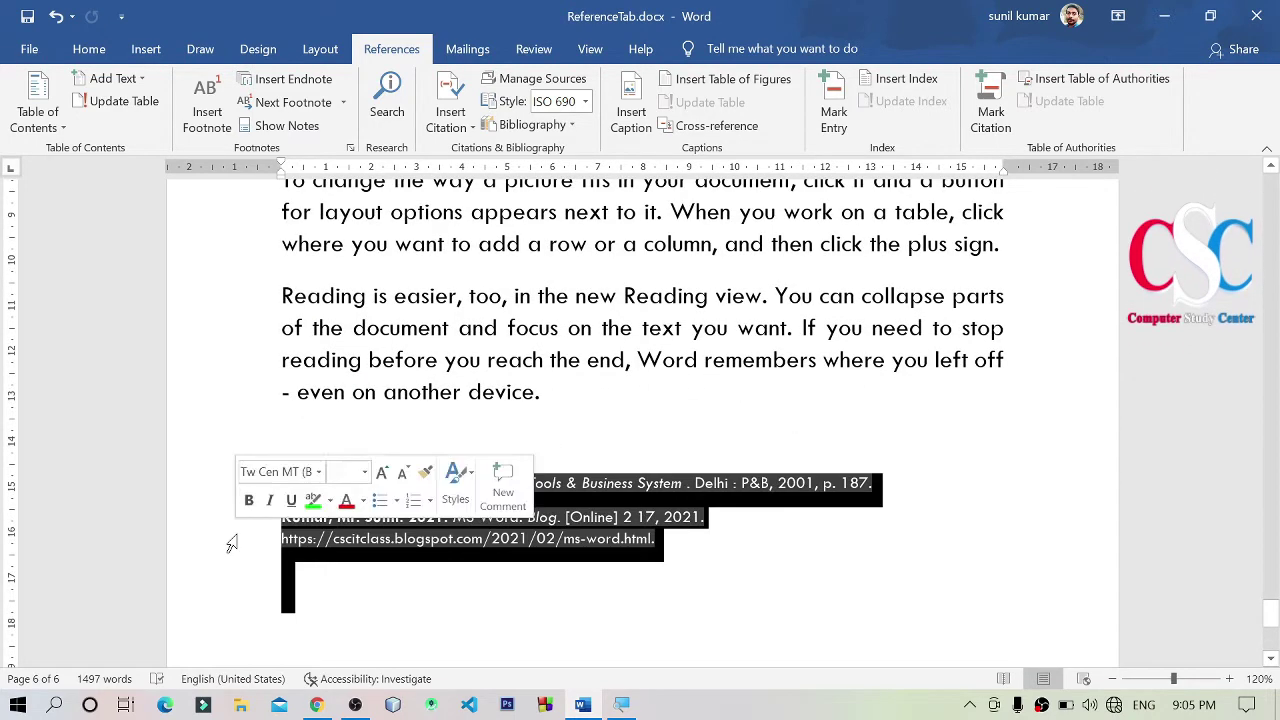
left_click(645, 570)
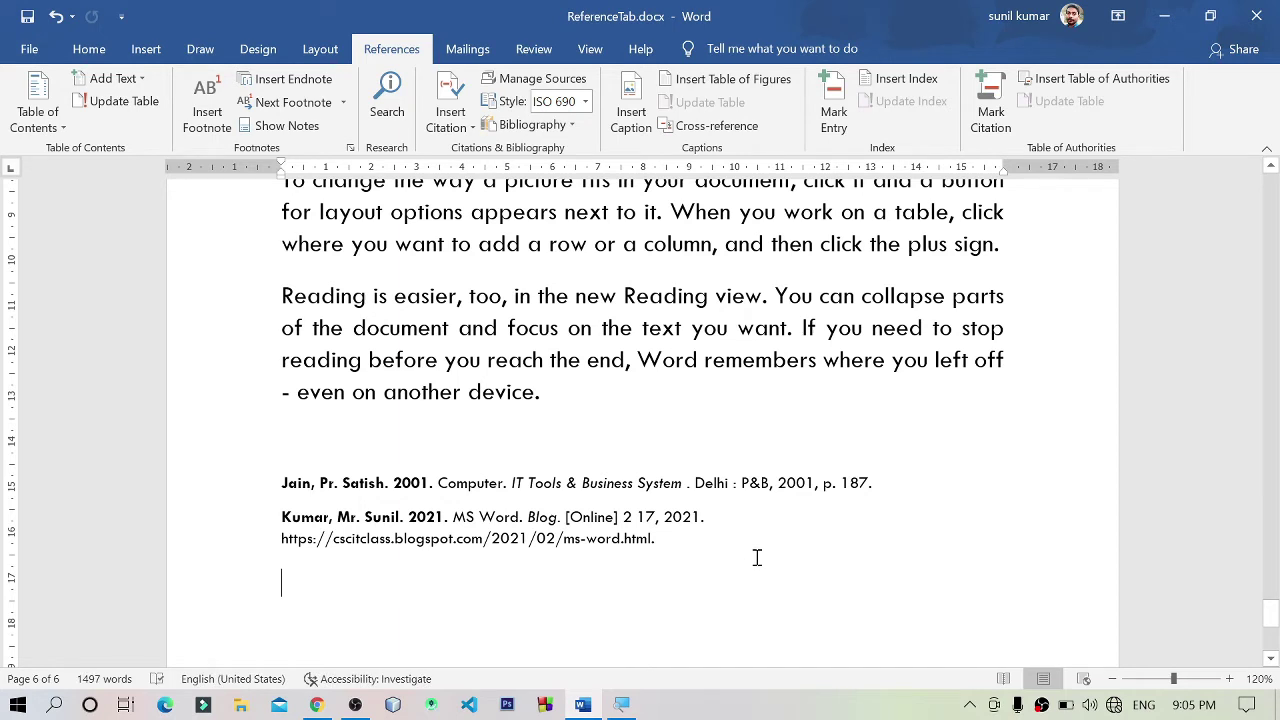
scroll(755, 545, "up", 4)
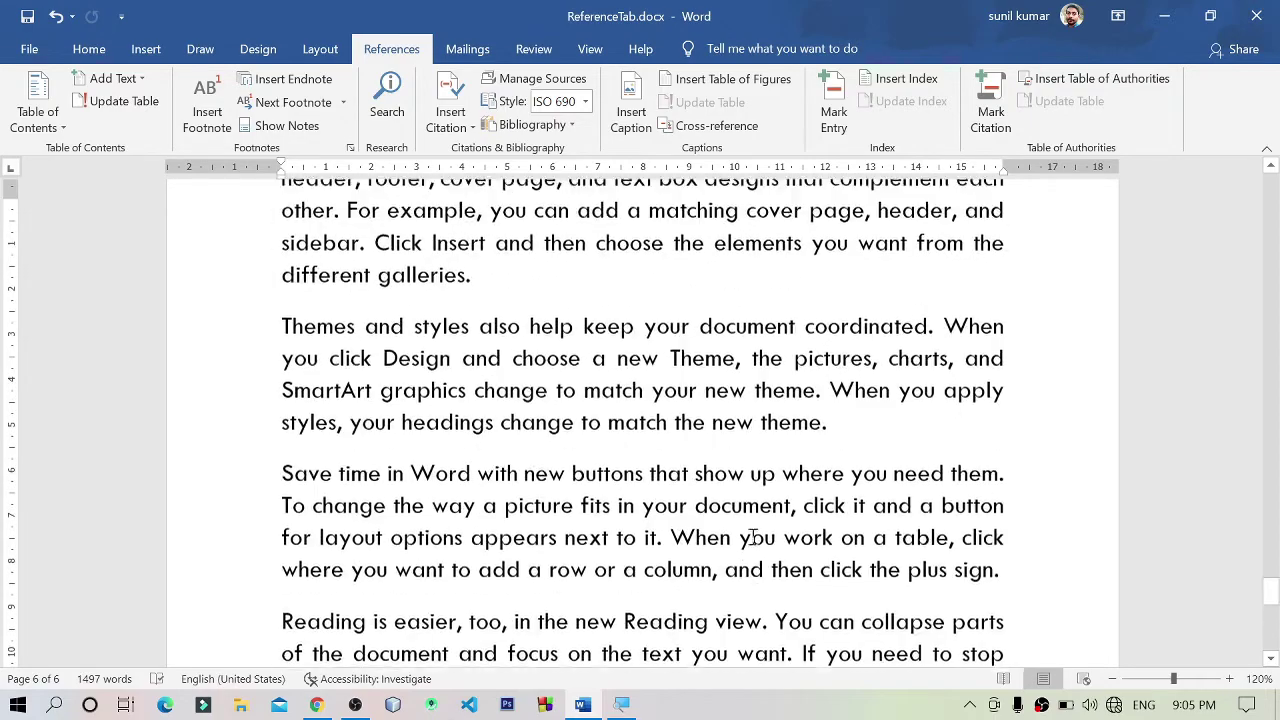
scroll(752, 530, "up", 4)
scroll(752, 522, "up", 4)
scroll(752, 522, "up", 5)
scroll(752, 522, "up", 3)
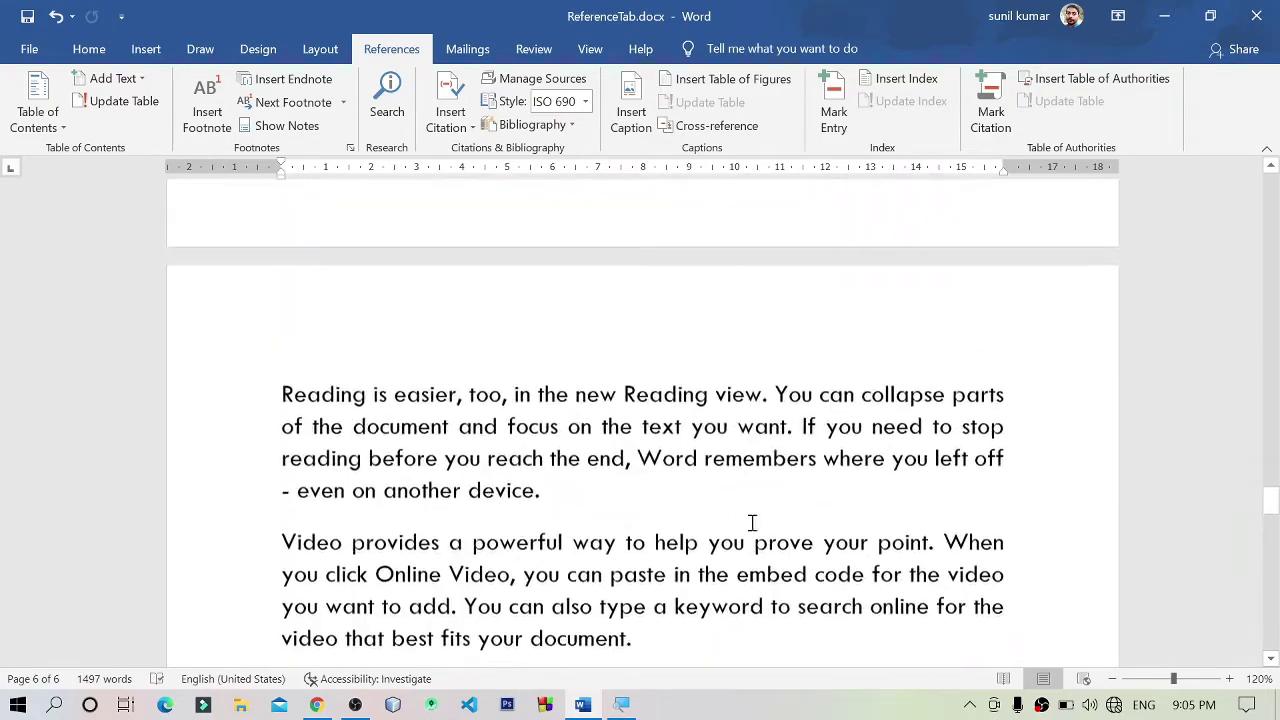
scroll(752, 522, "up", 4)
scroll(752, 522, "up", 4)
scroll(752, 522, "up", 5)
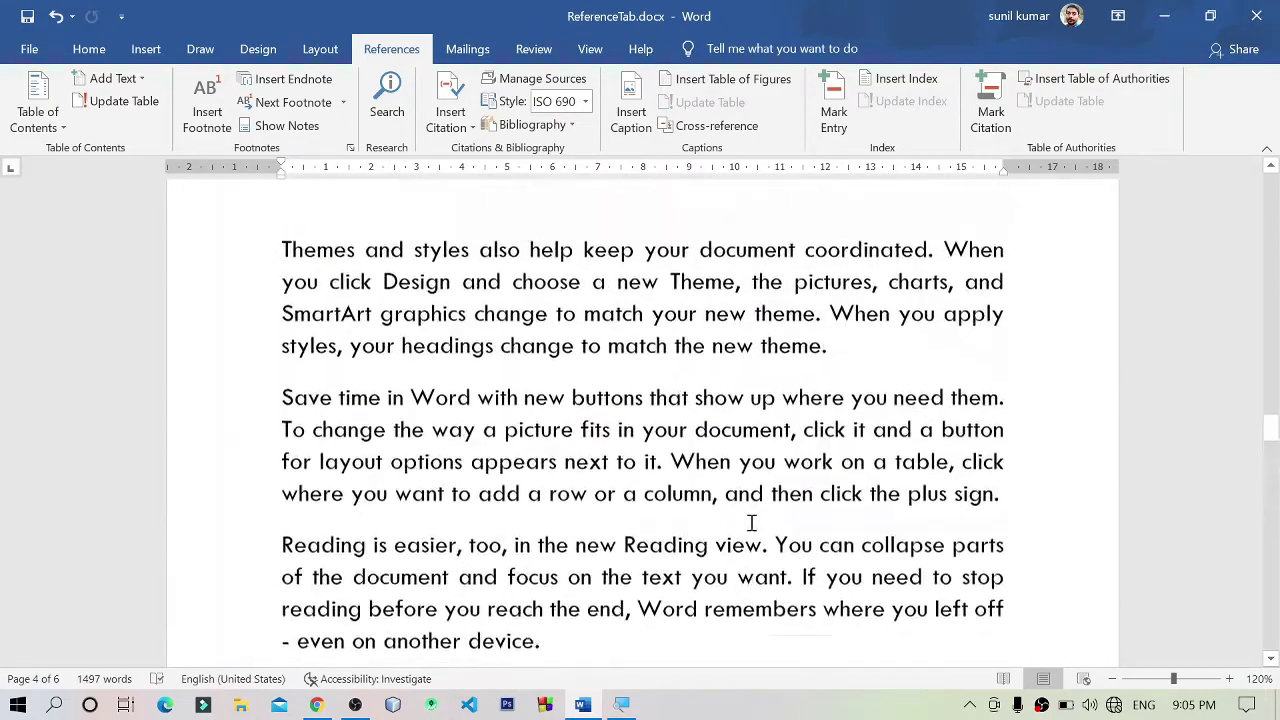
scroll(752, 522, "up", 3)
scroll(752, 522, "up", 2)
scroll(752, 522, "up", 5)
scroll(752, 522, "up", 5)
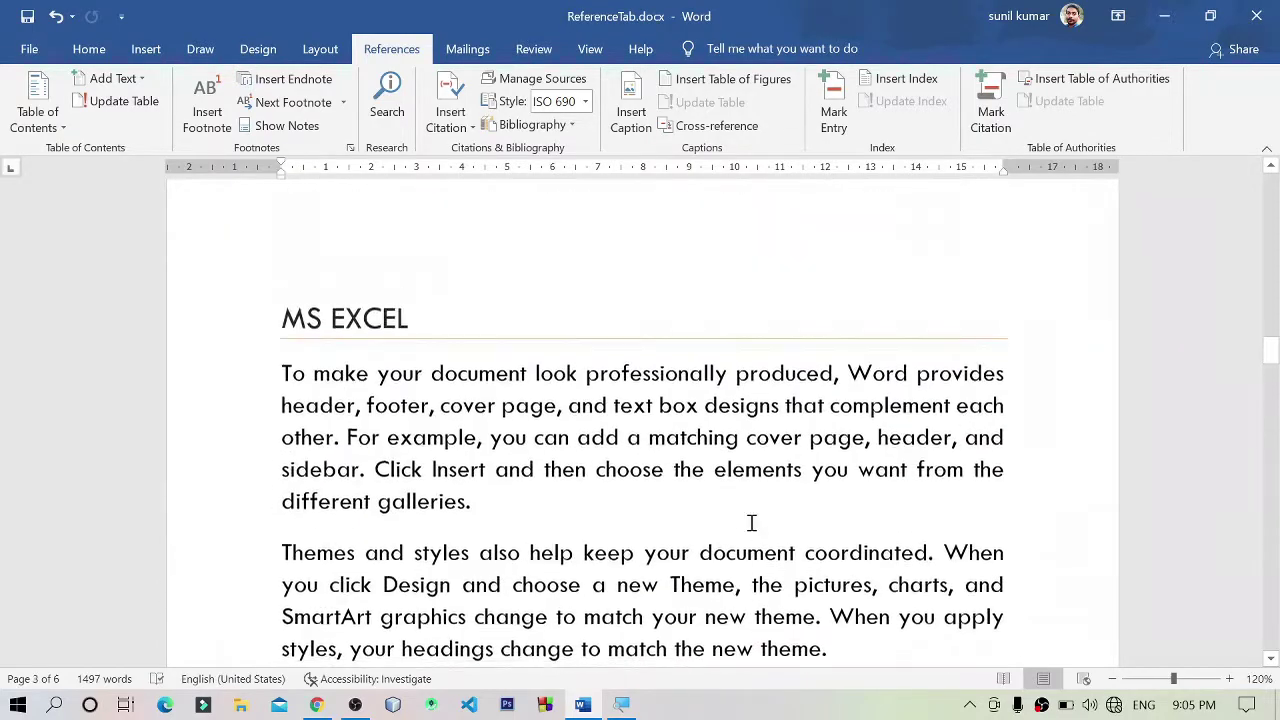
scroll(750, 522, "up", 3)
scroll(750, 522, "up", 5)
scroll(750, 522, "up", 1)
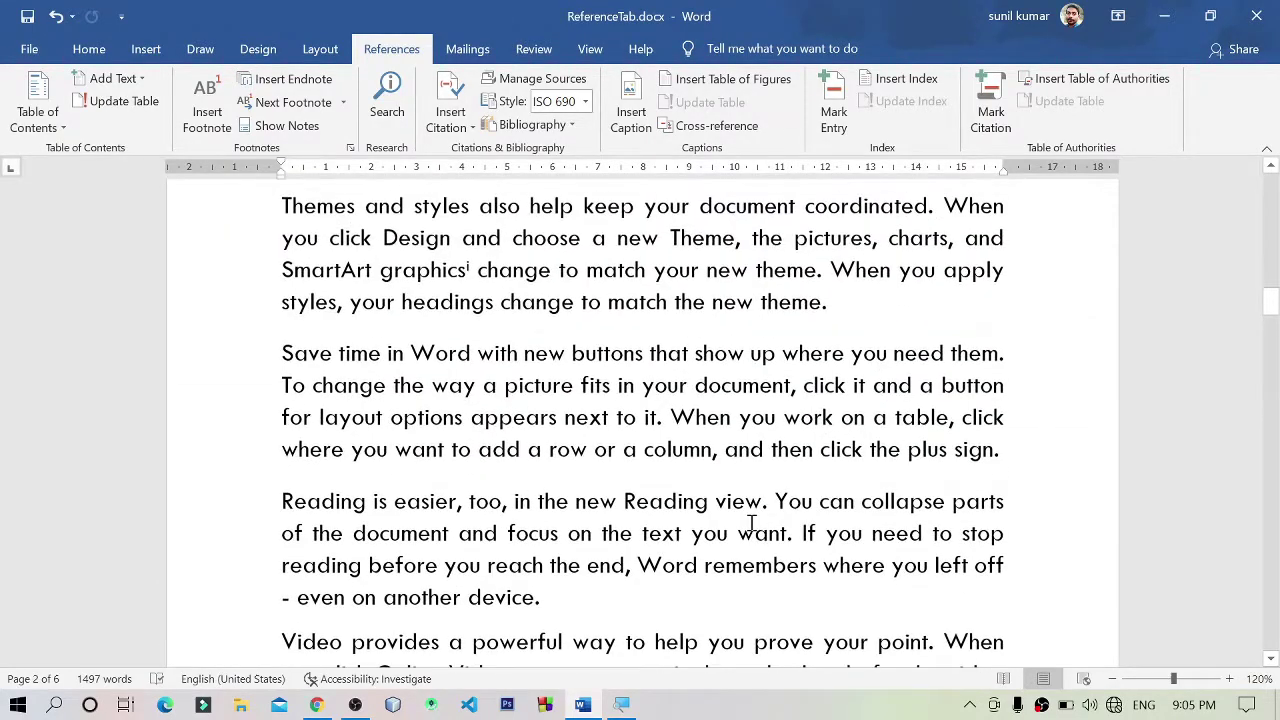
scroll(752, 523, "up", 5)
scroll(752, 523, "up", 5)
scroll(752, 523, "up", 2)
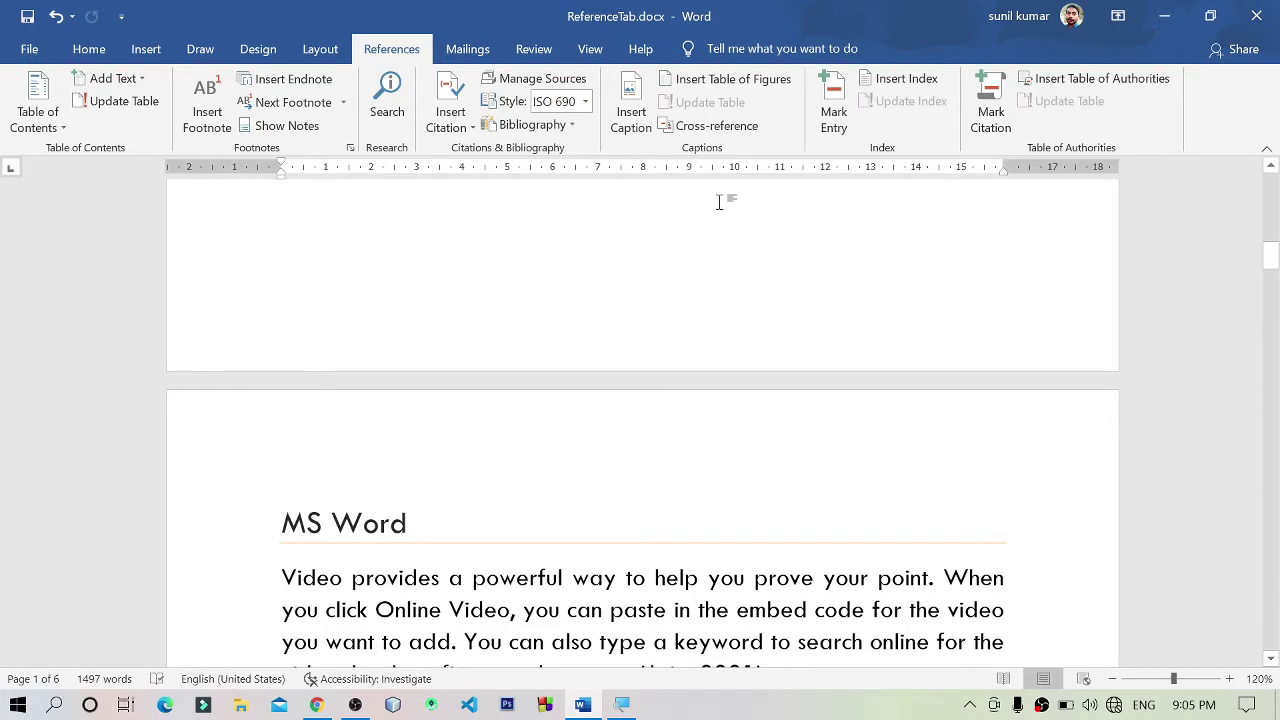
scroll(718, 202, "down", 3)
scroll(718, 202, "down", 3)
scroll(719, 202, "down", 4)
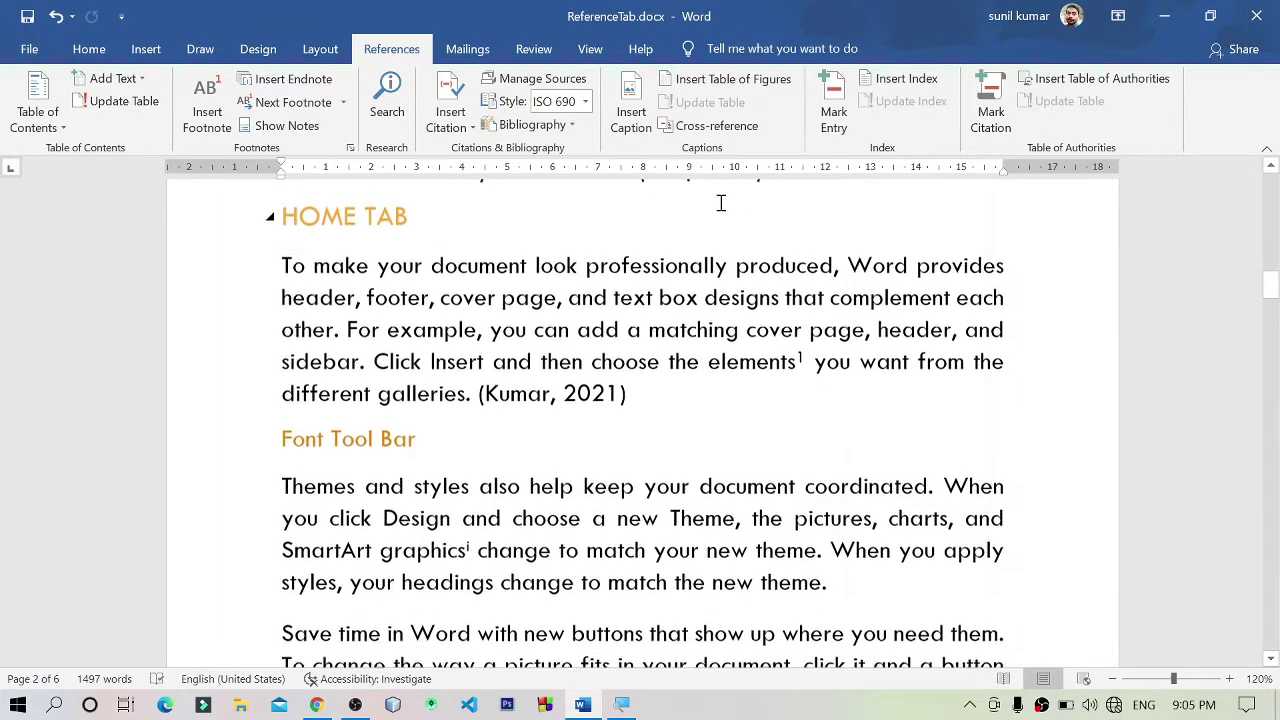
scroll(720, 202, "up", 3)
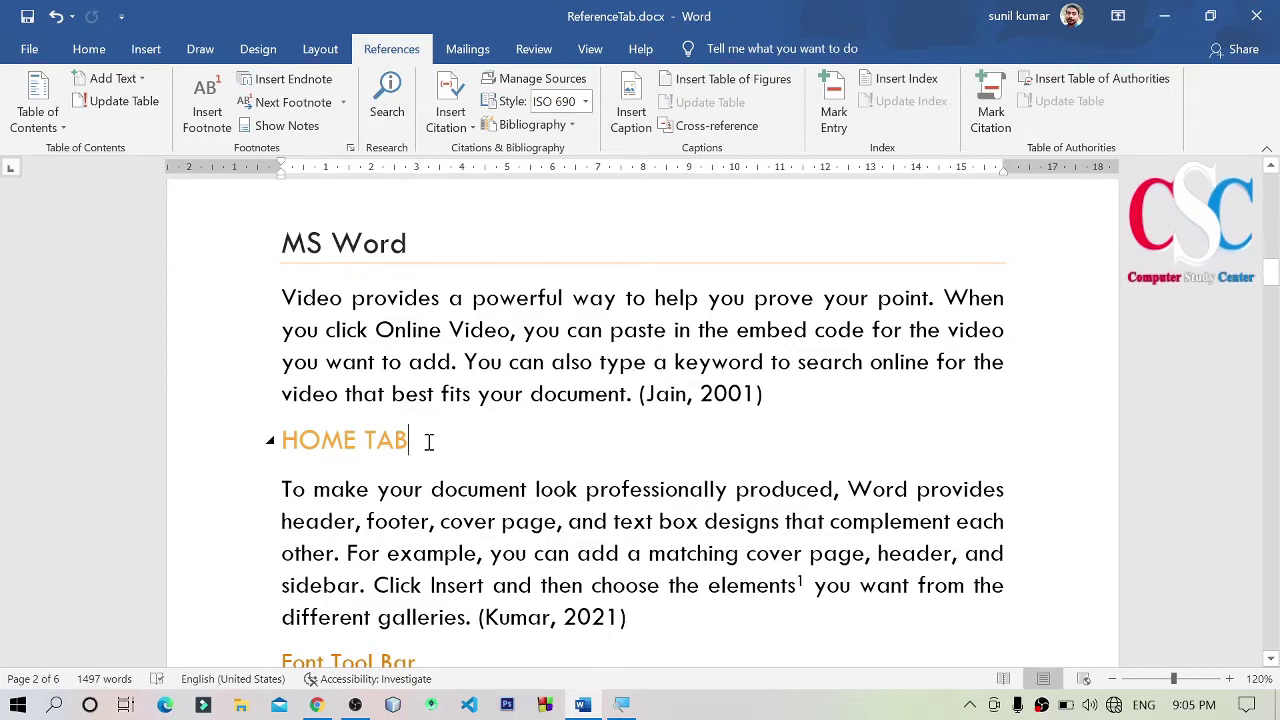
scroll(428, 442, "down", 3)
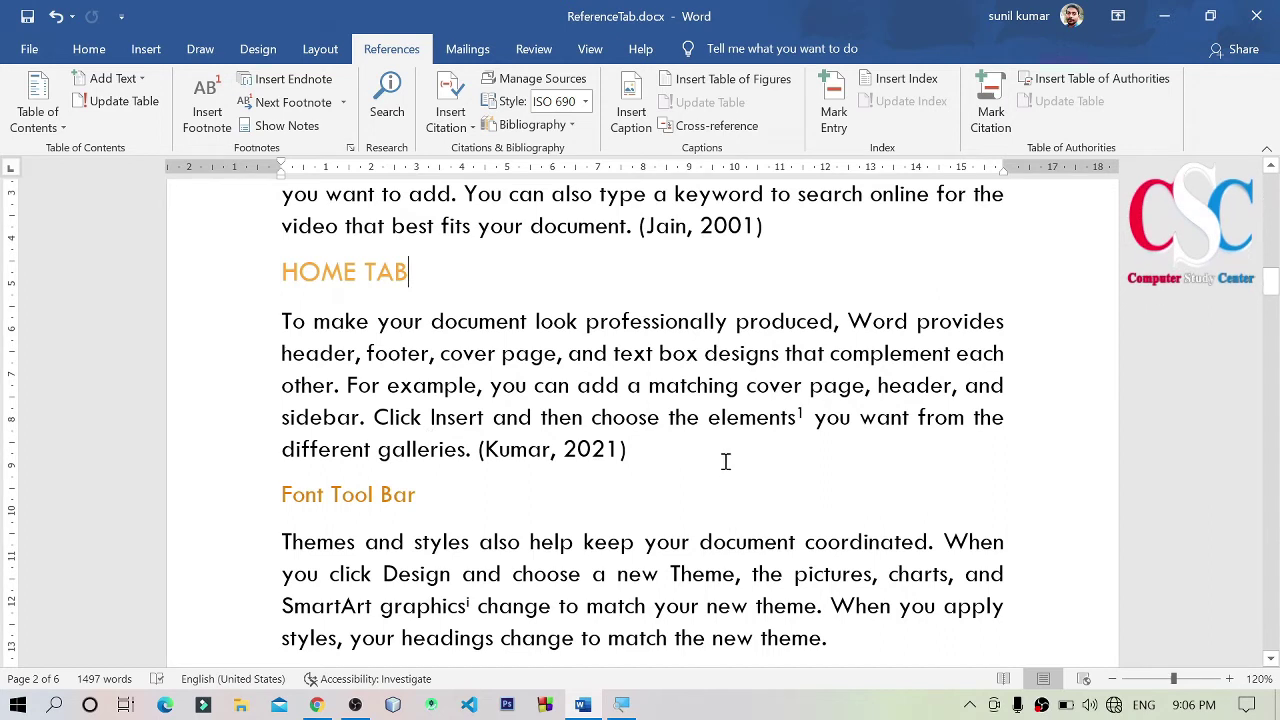
Add a new empty line directly after the HOME TAB heading.
left_click(413, 276)
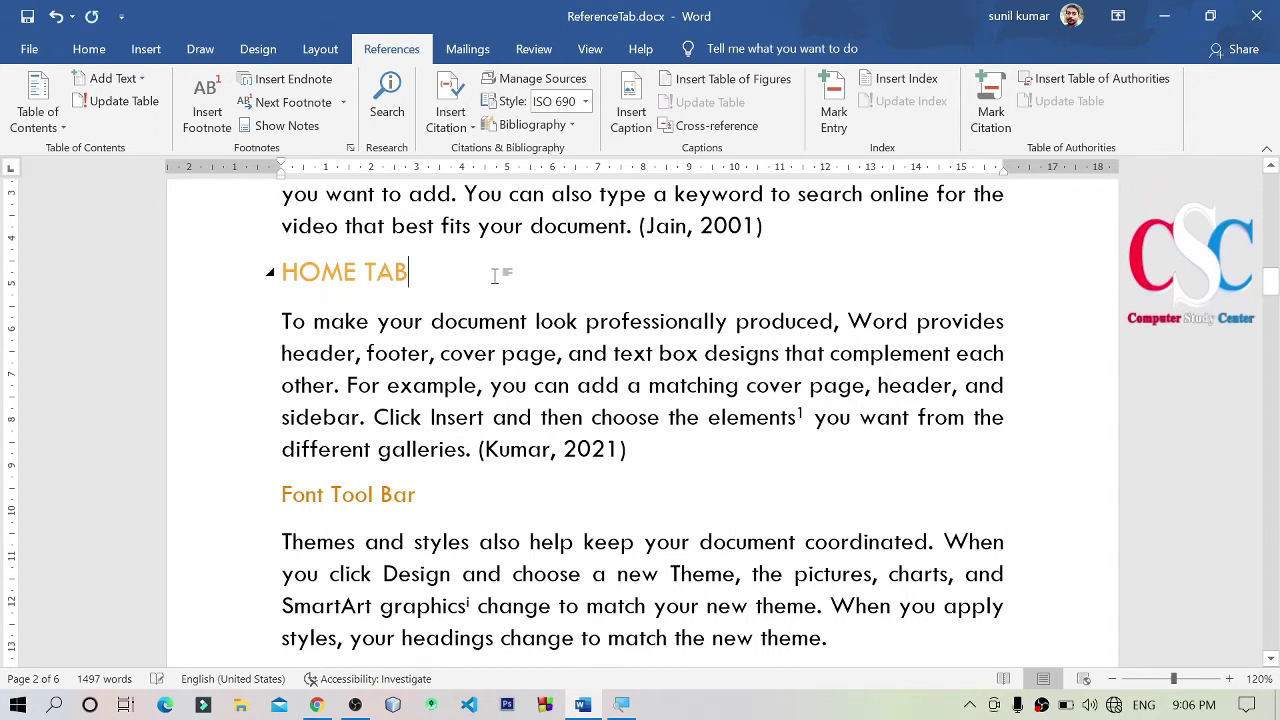
key("Return")
key("BackSpace")
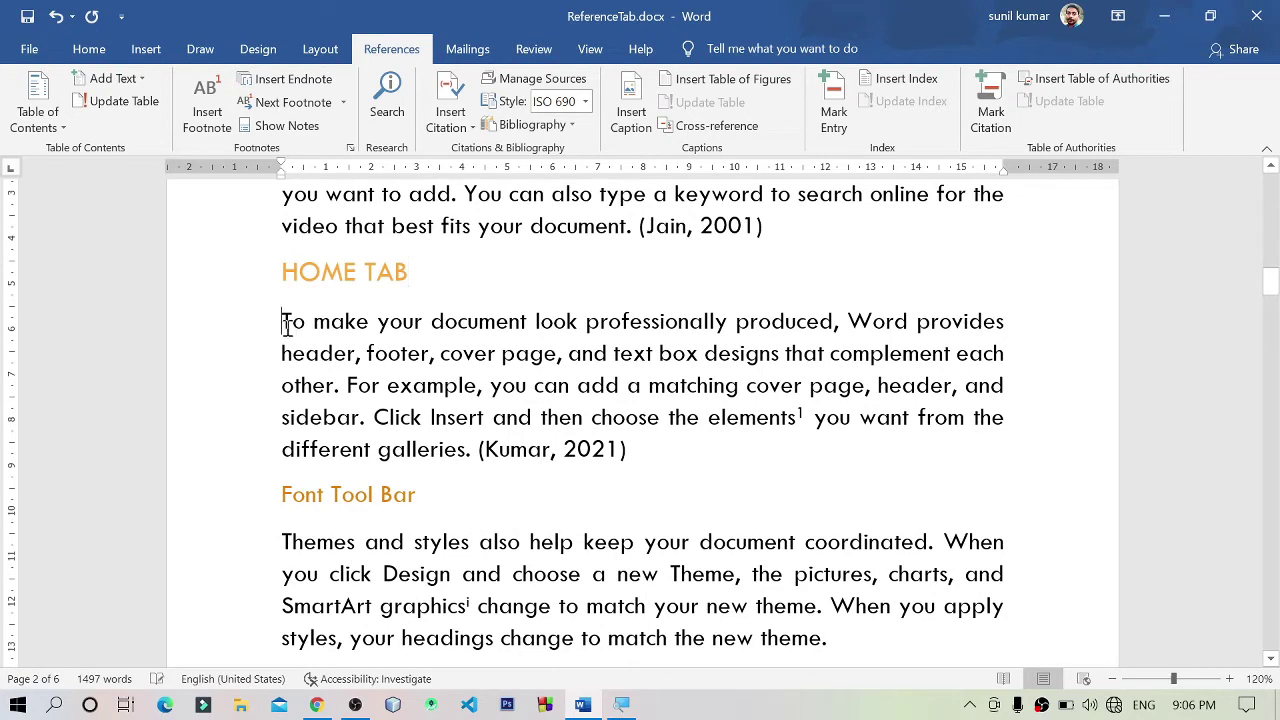
key("Return")
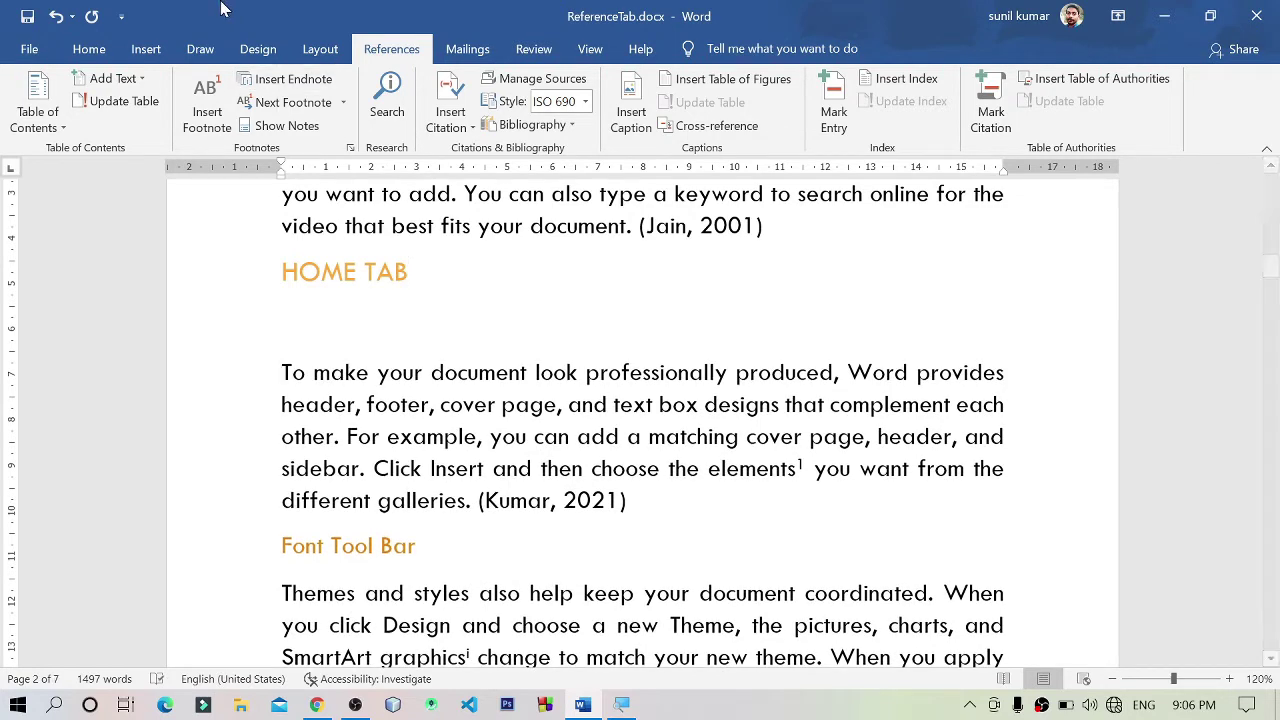
Insert the HomeTab.PNG screenshot from the Saved Pictures folder.
left_click(145, 53)
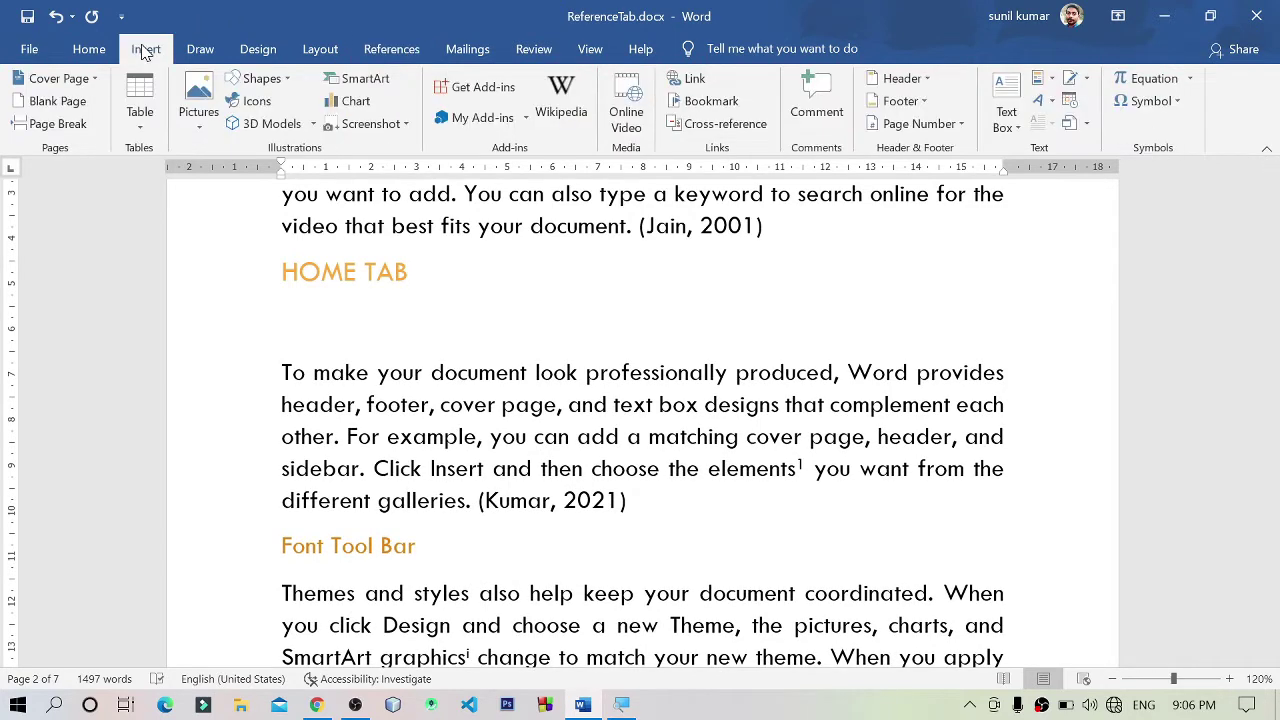
left_click(199, 115)
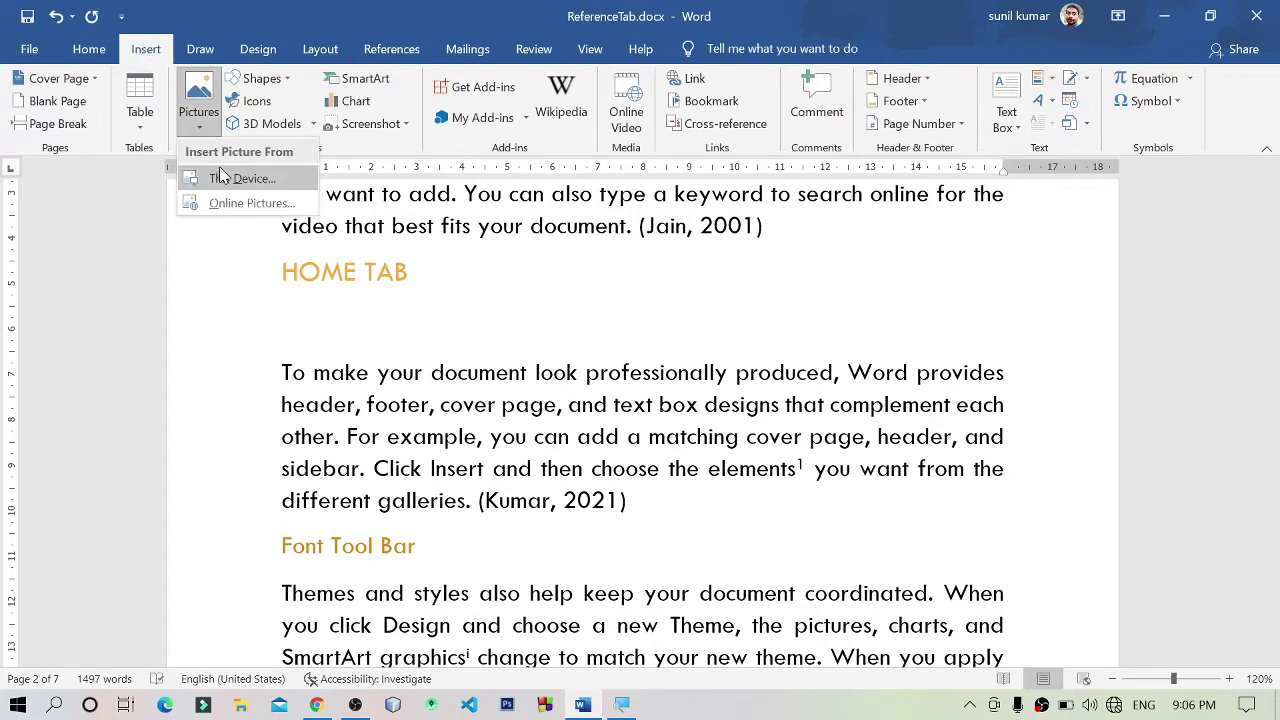
left_click(240, 188)
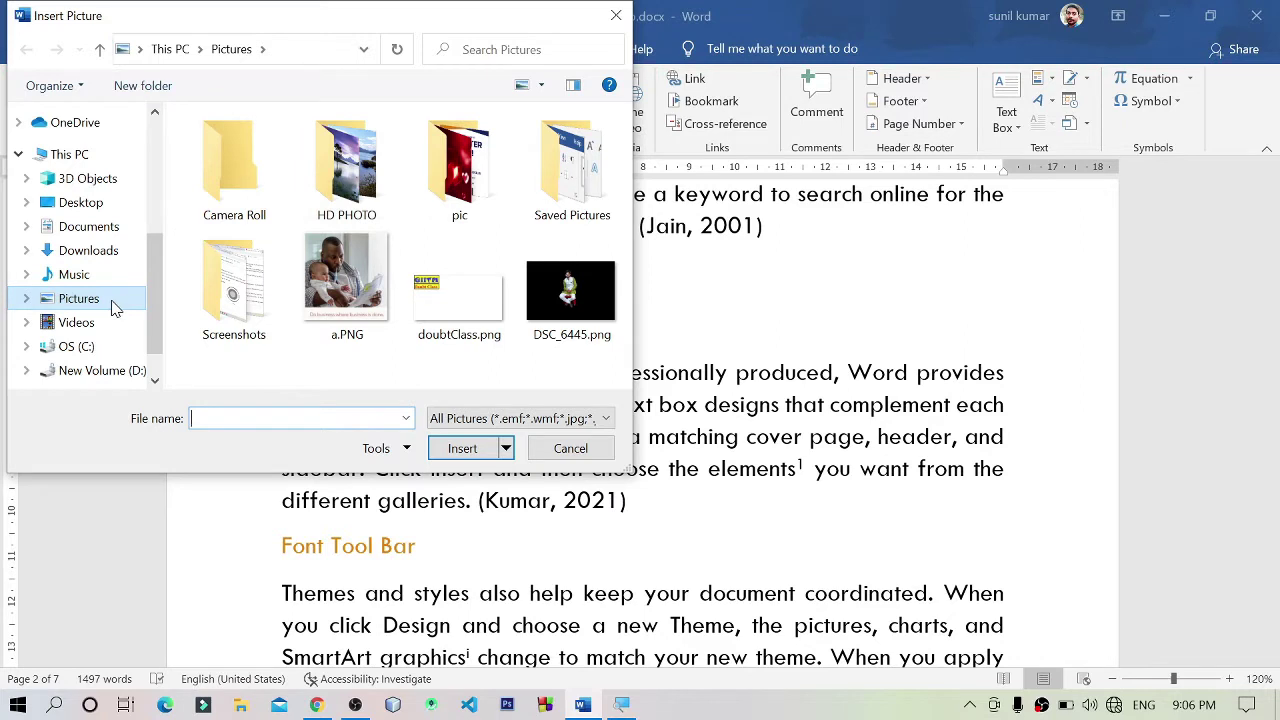
double_click(590, 170)
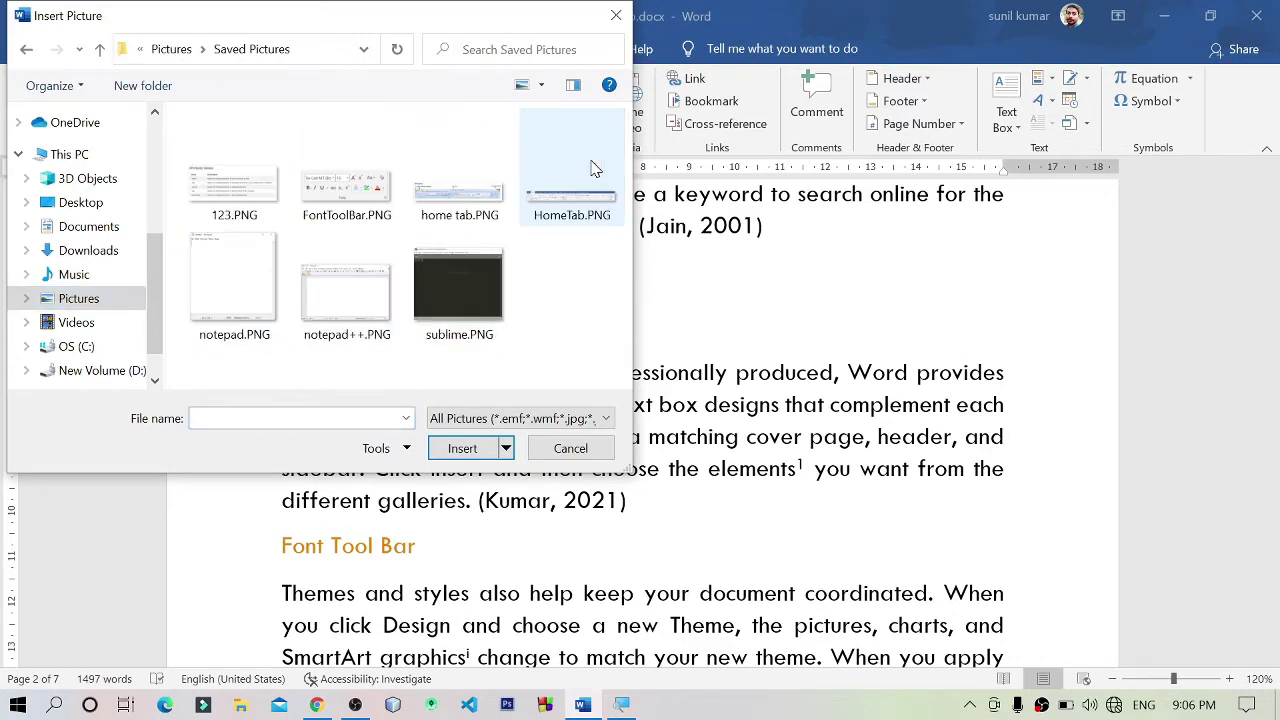
left_click(578, 208)
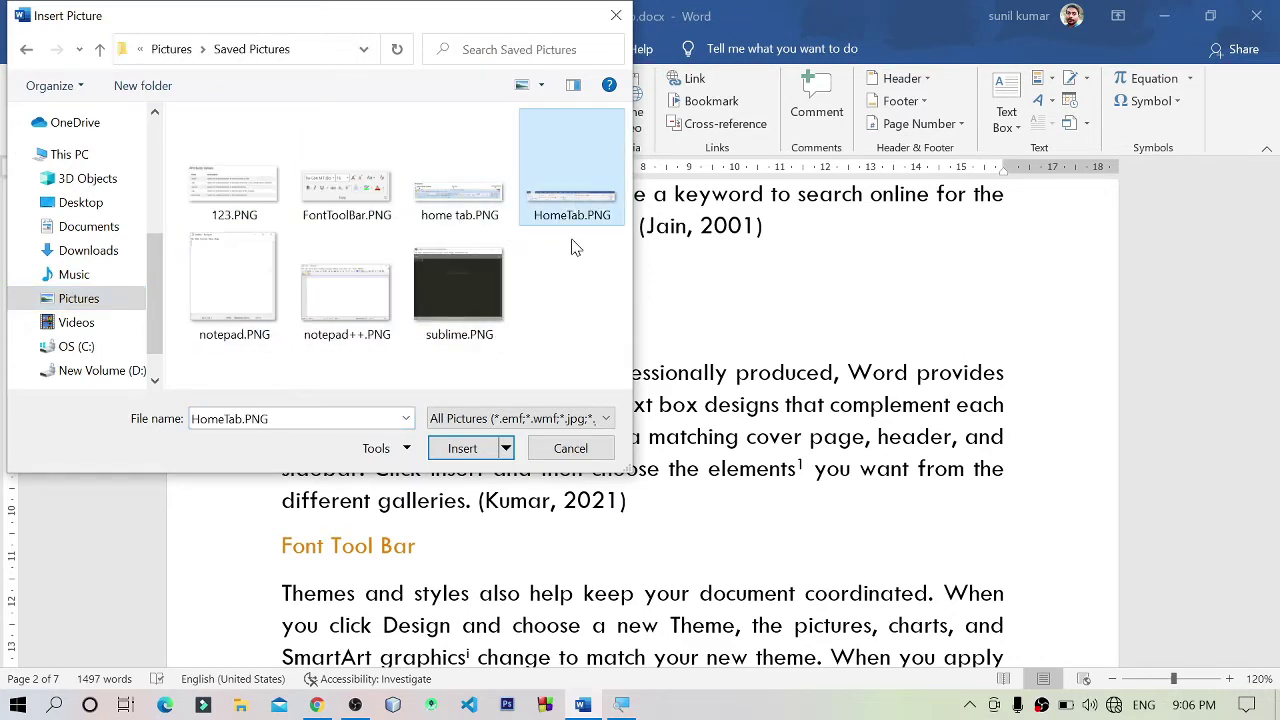
left_click(466, 446)
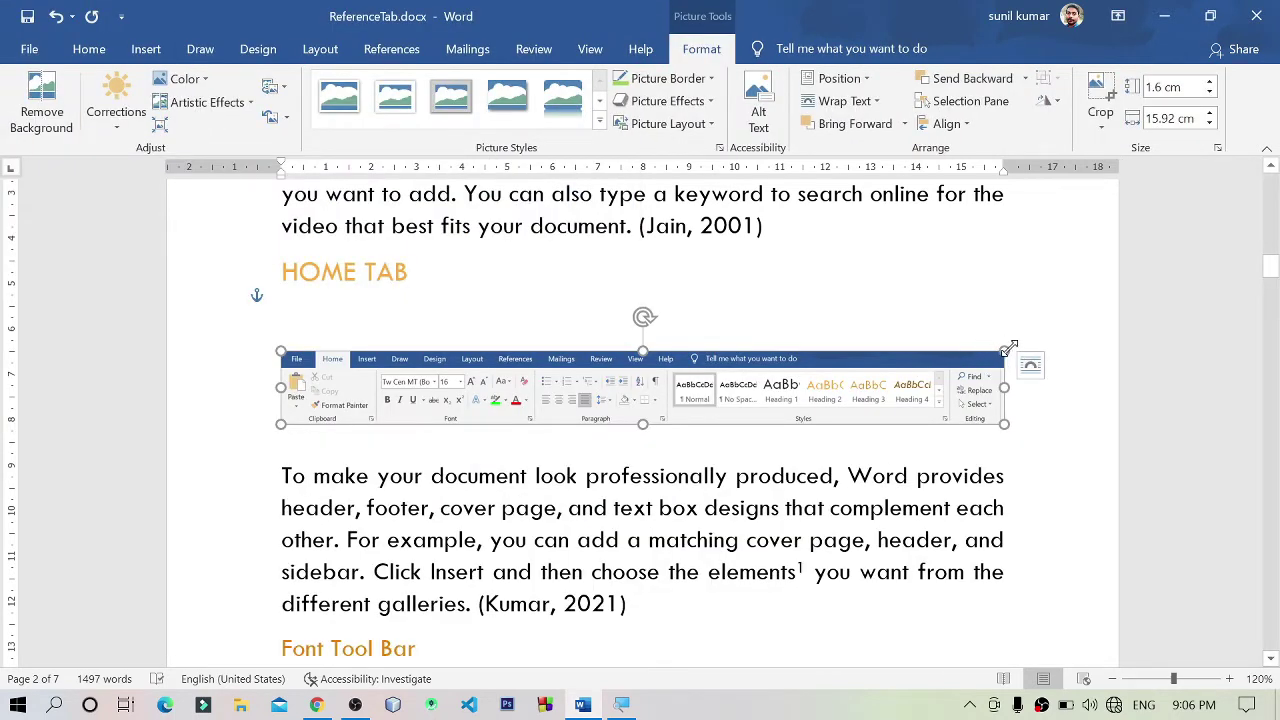
Resize the Home-tab screenshot slightly larger and position it directly under HOME TAB.
left_click_drag(1007, 348, 982, 353)
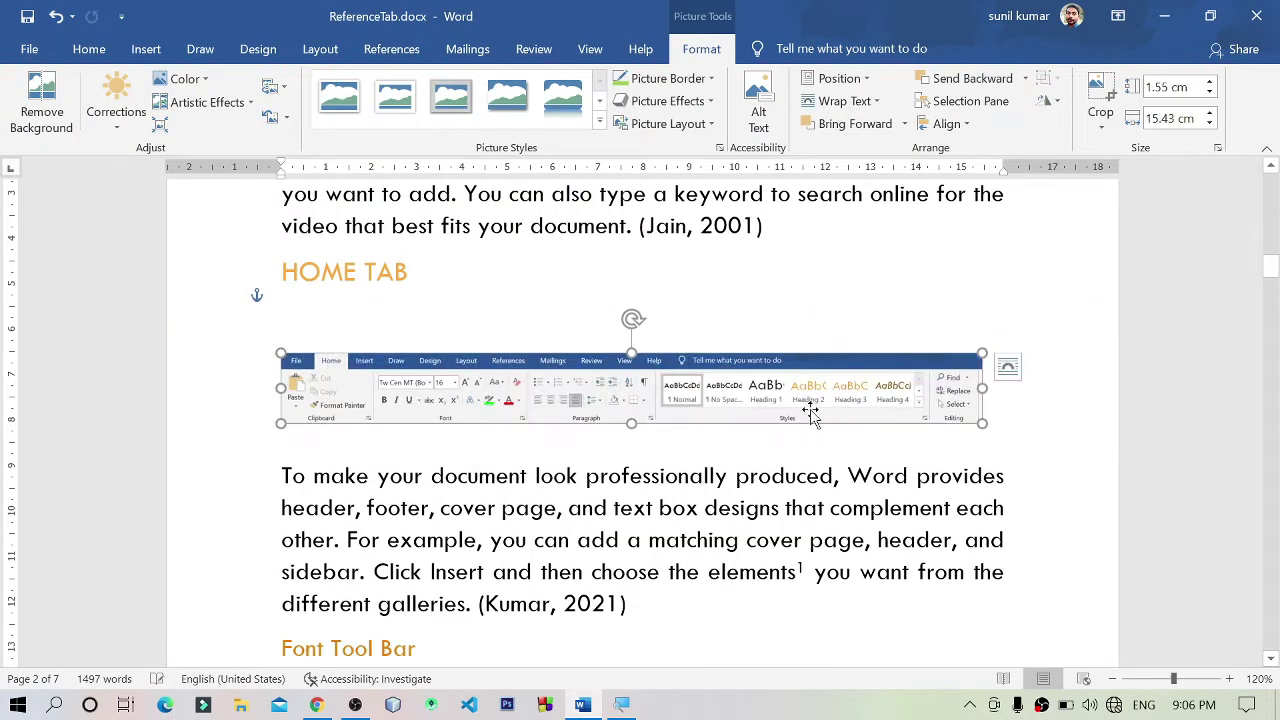
left_click_drag(810, 413, 880, 388)
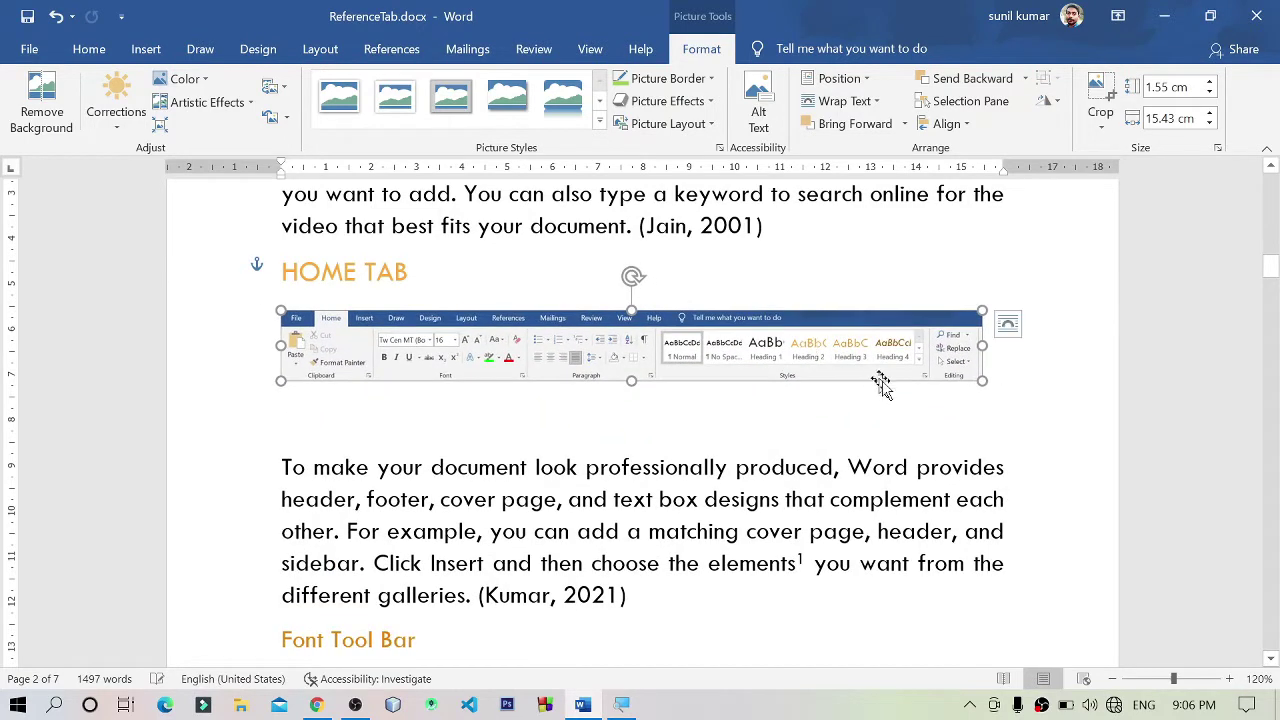
left_click_drag(982, 380, 1093, 392)
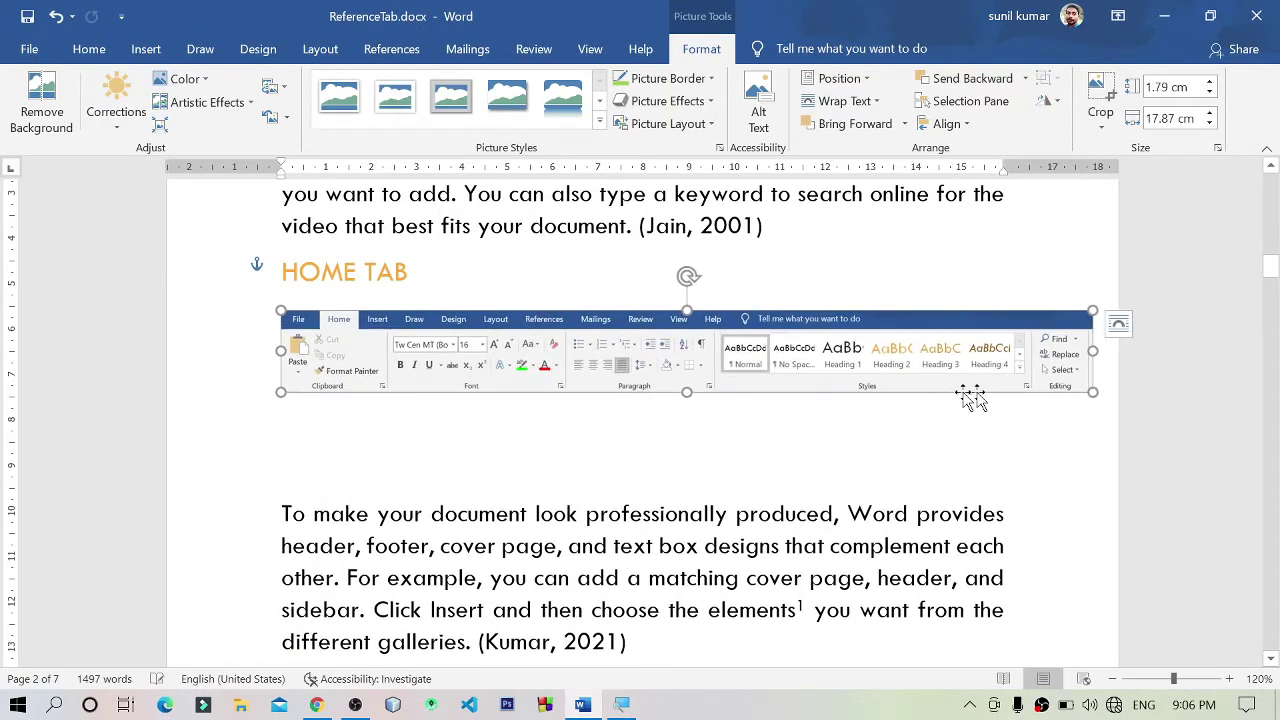
Delete the empty line below the screenshot and nudge the picture slightly down.
left_click(690, 423)
left_click(610, 487)
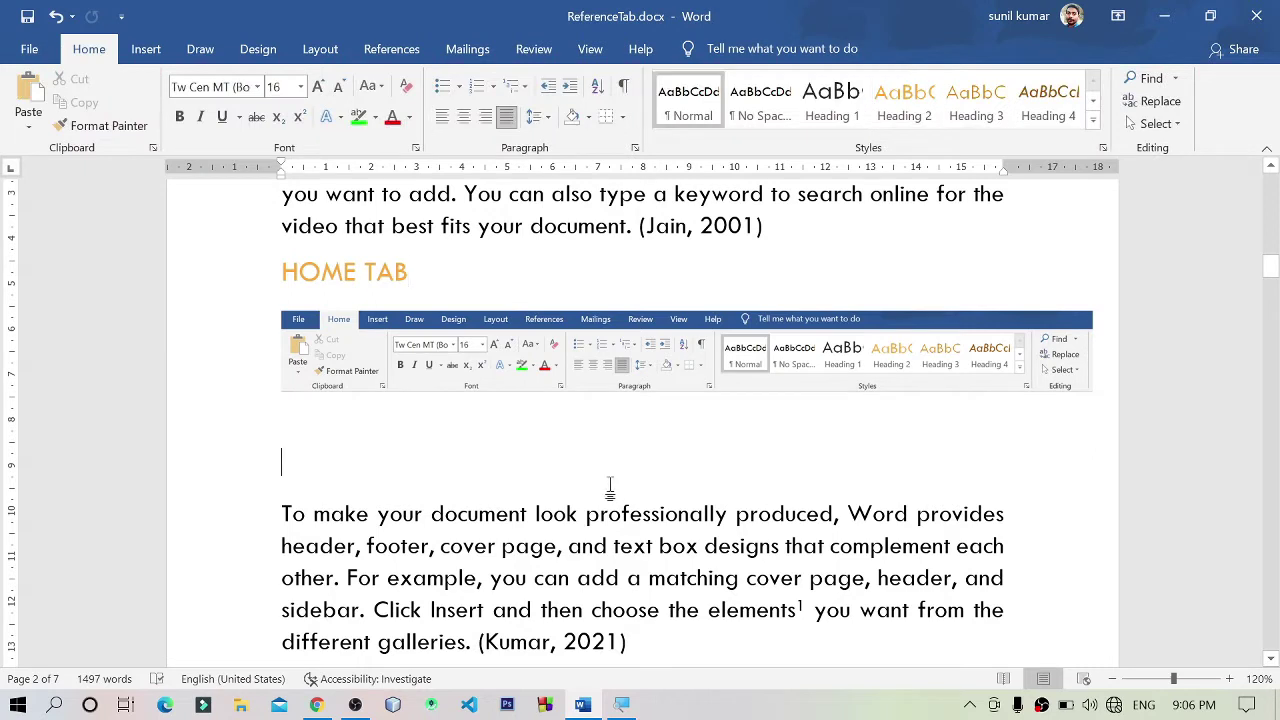
key("BackSpace")
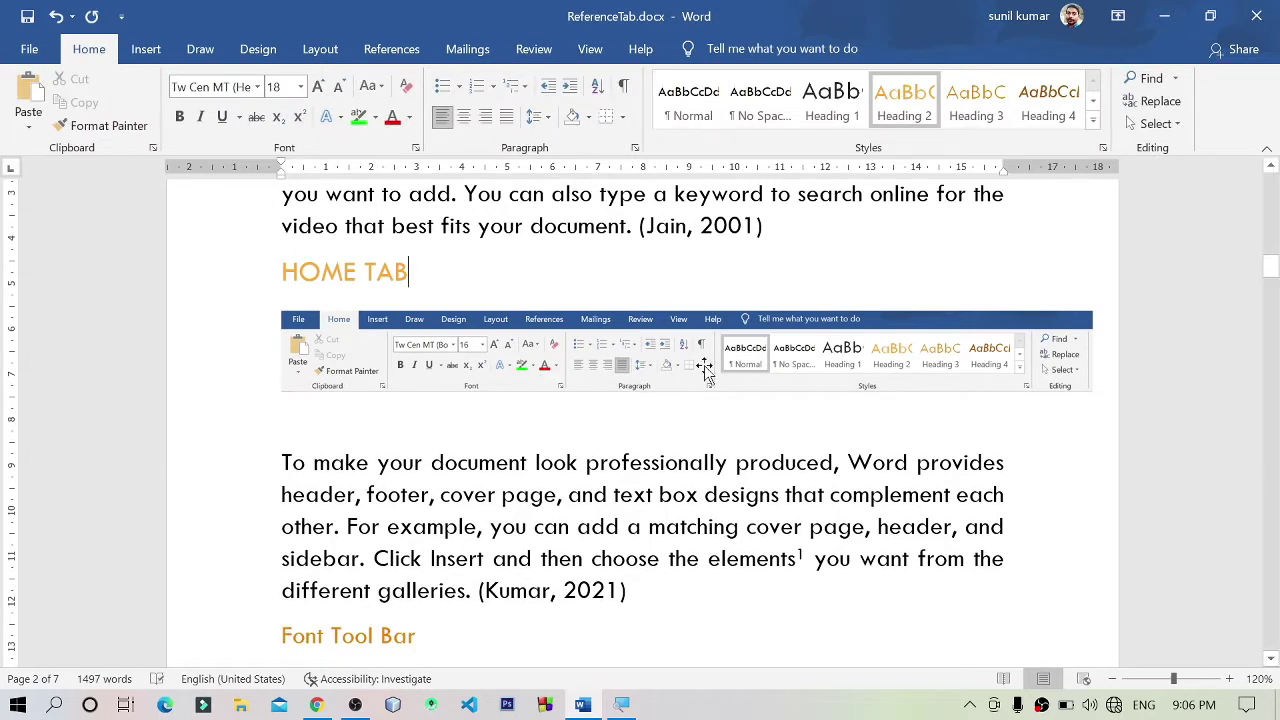
left_click(706, 370)
left_click_drag(706, 368, 706, 372)
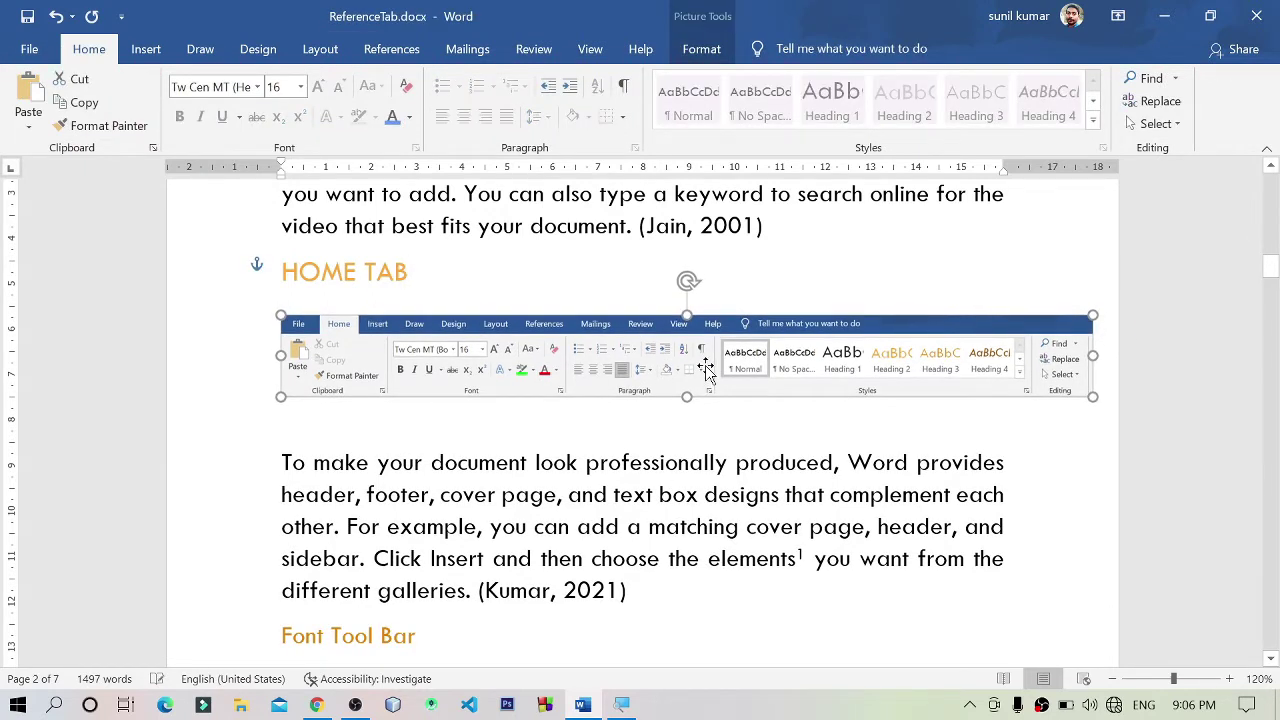
left_click(1059, 463)
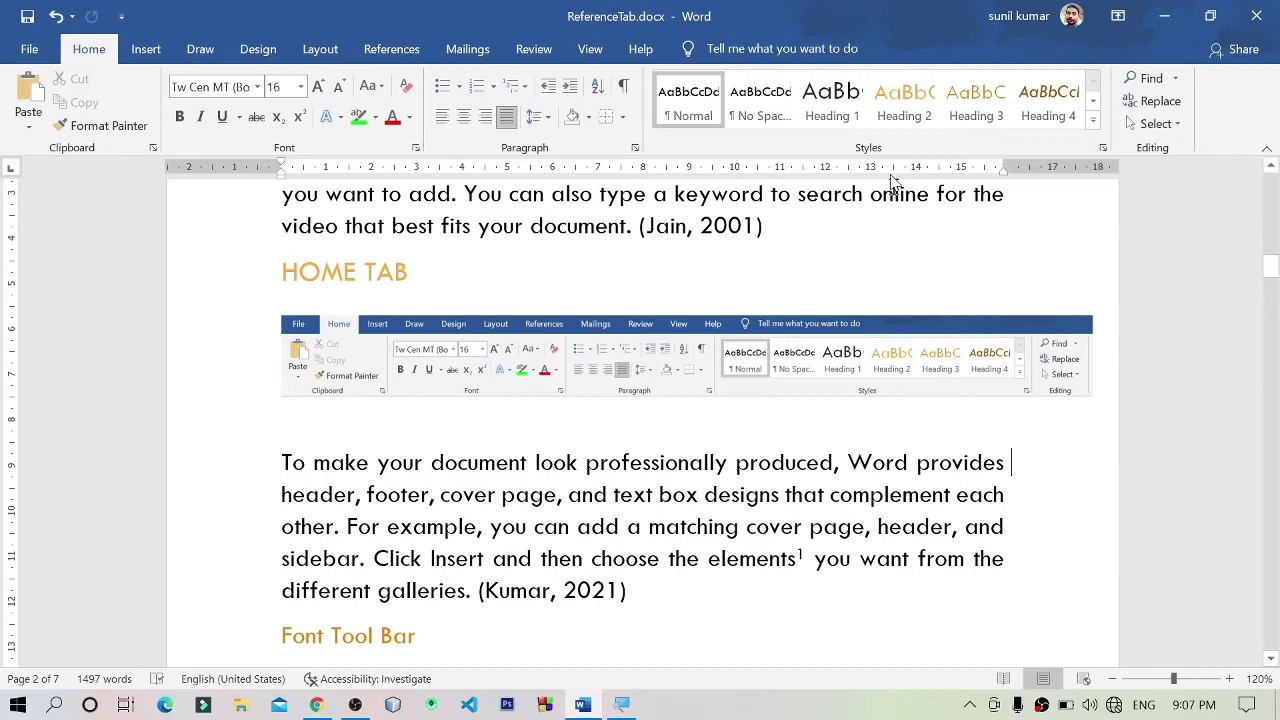
Select the Home-tab screenshot and open Insert Caption from the References tab.
left_click(571, 352)
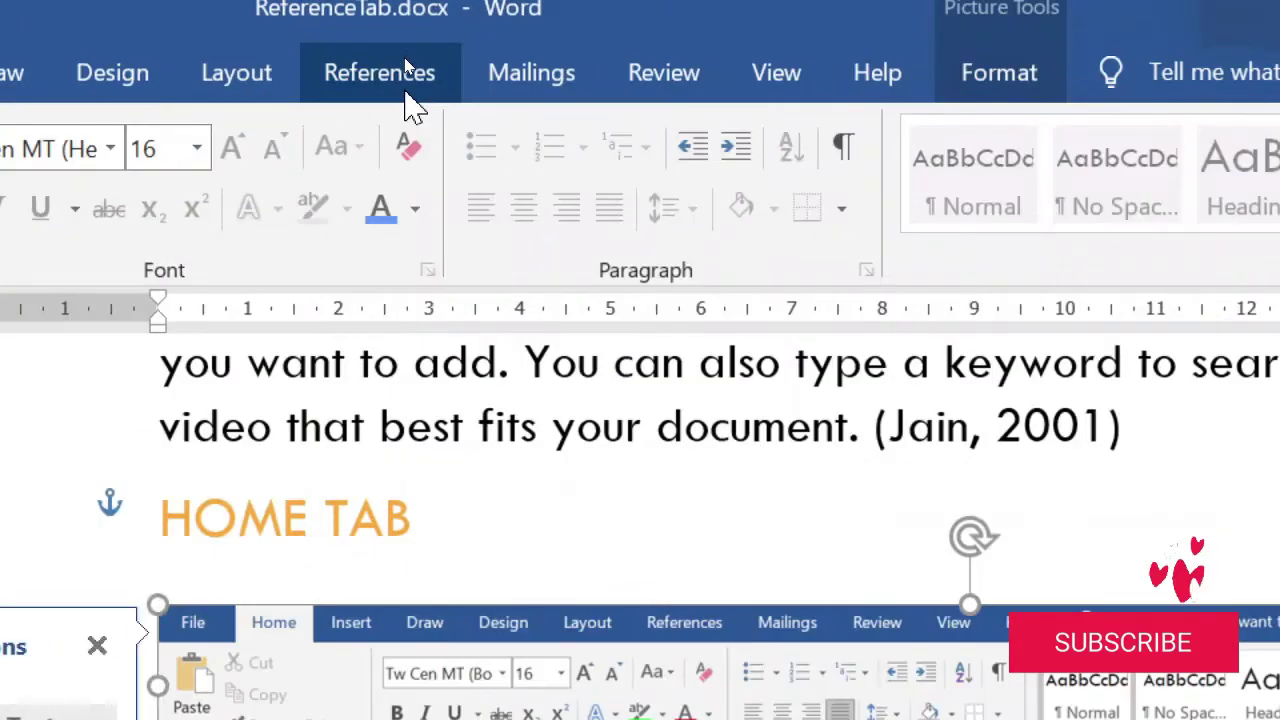
left_click(407, 62)
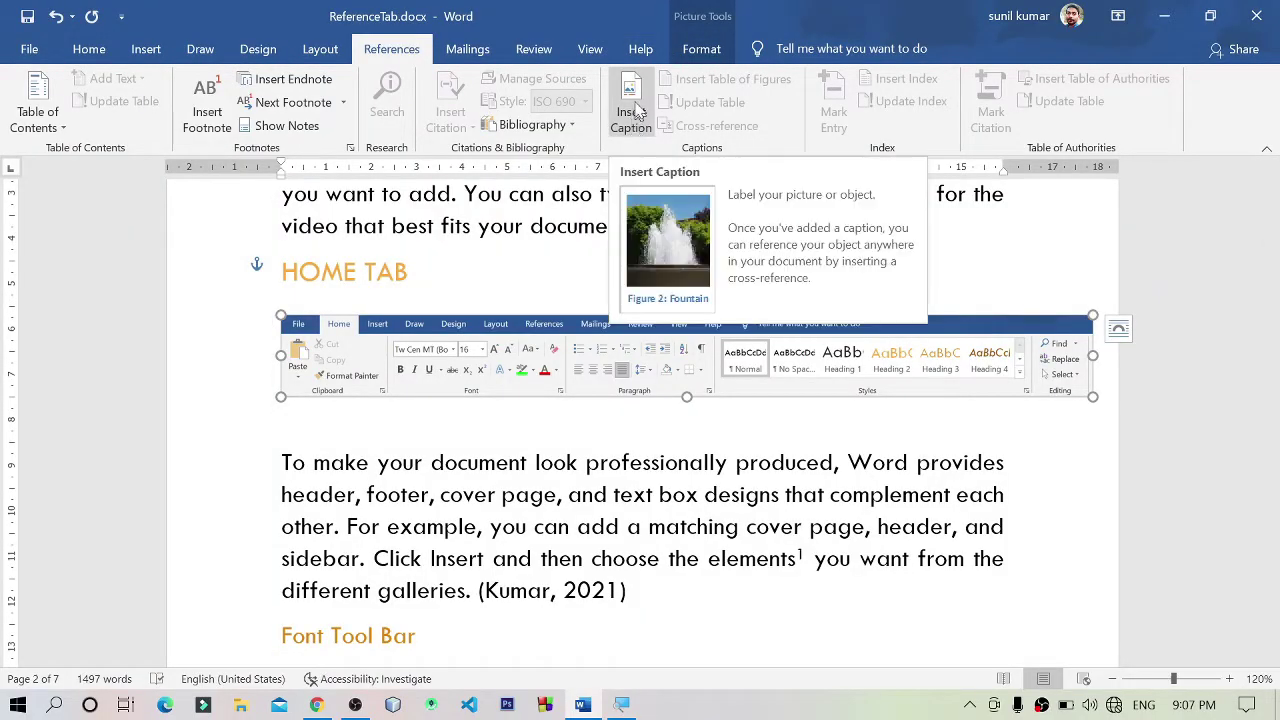
left_click(638, 93)
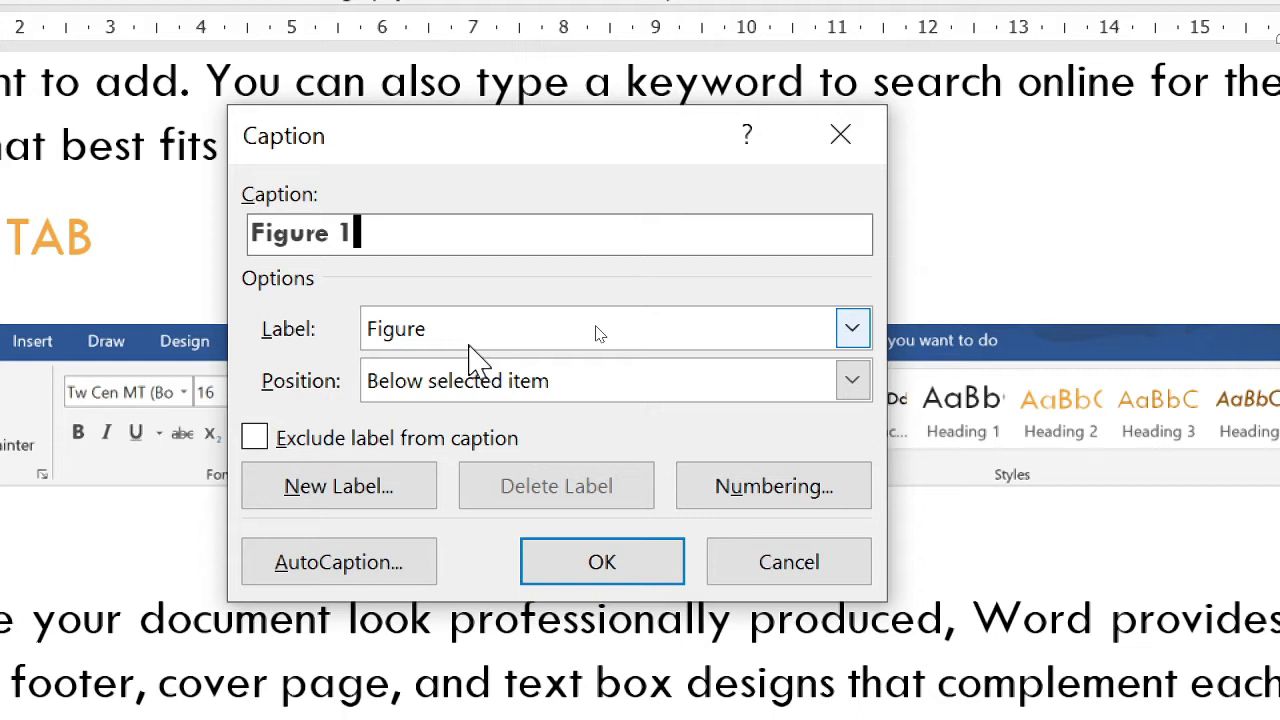
Try the Table and Figure caption labels, keep Figure, then start a New Label.
left_click(852, 330)
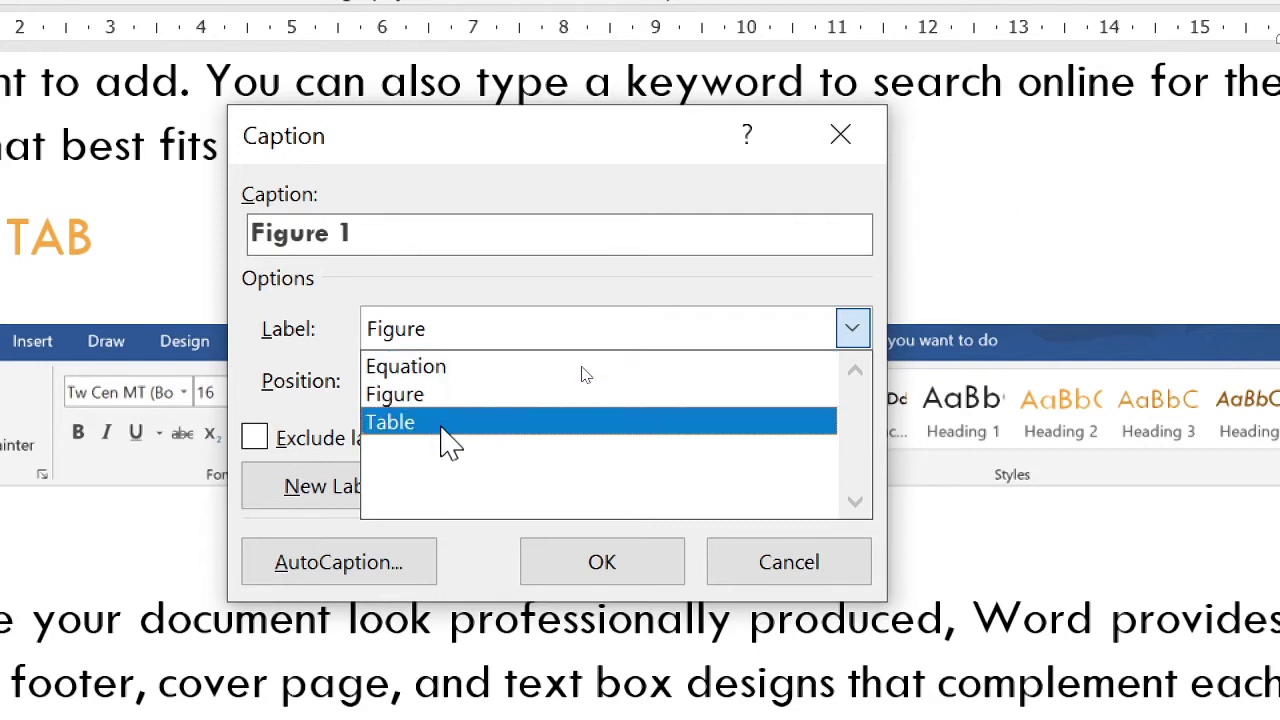
left_click(448, 492)
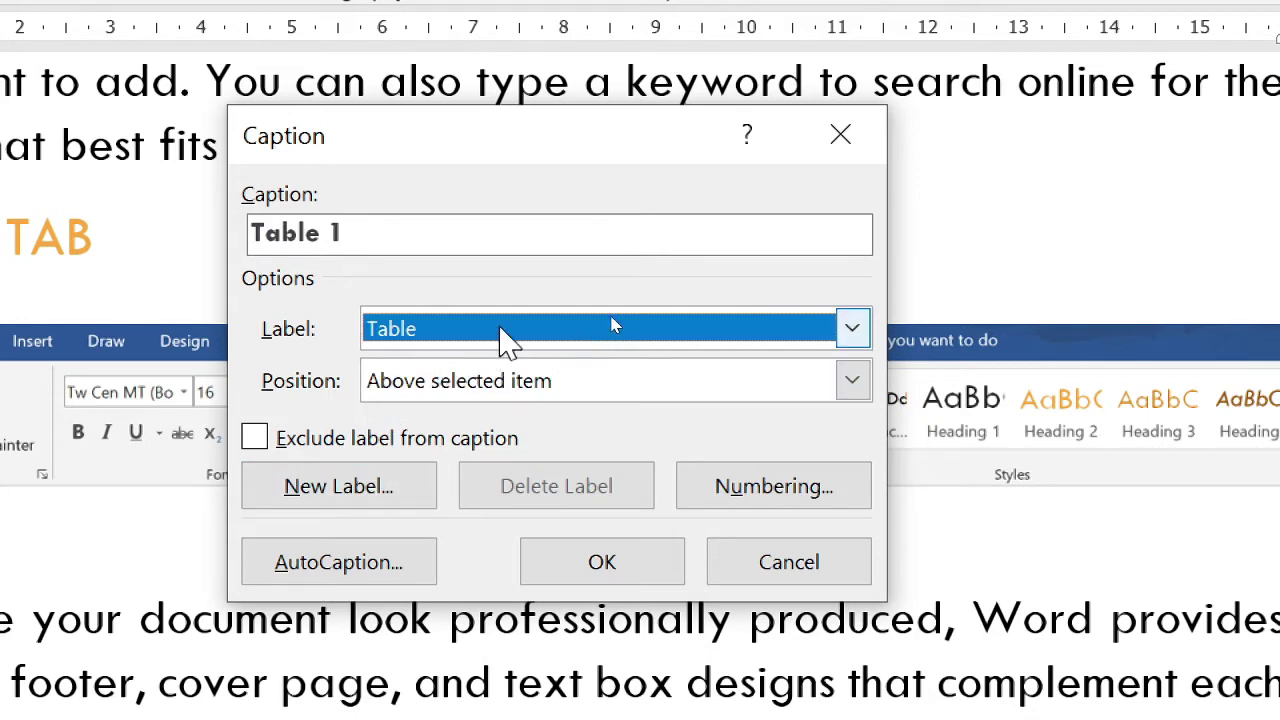
left_click(488, 337)
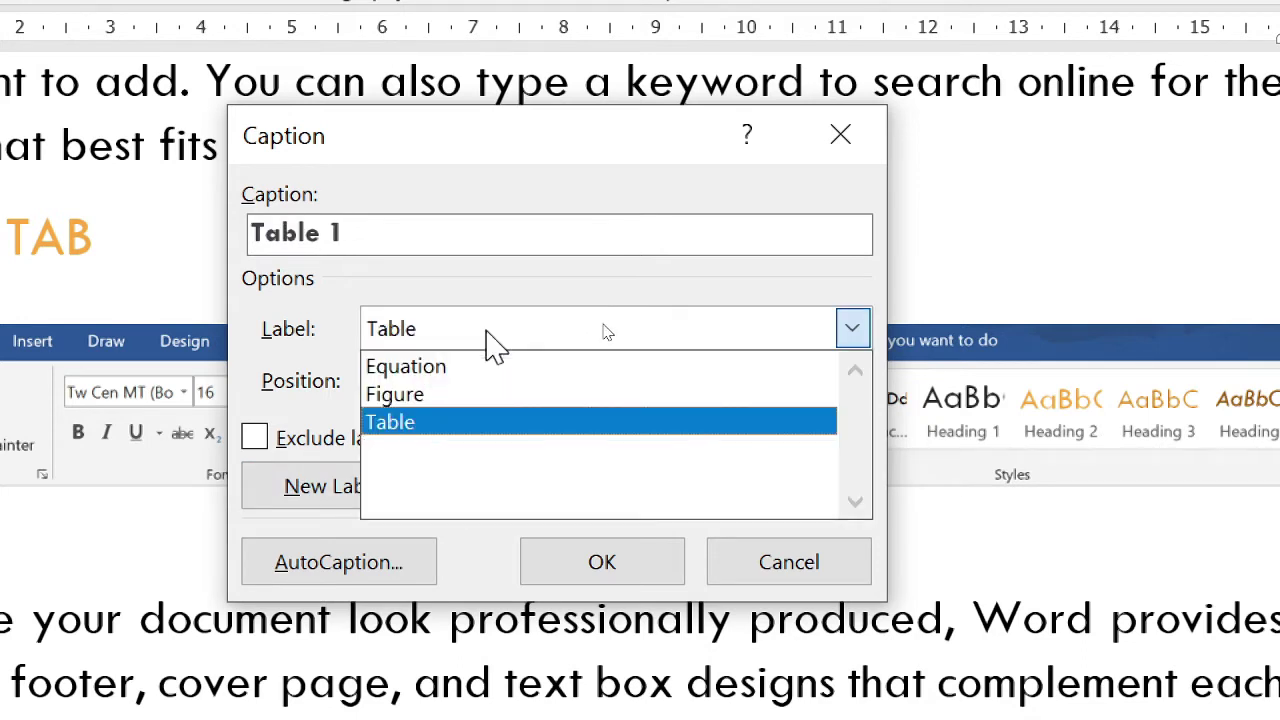
left_click(474, 393)
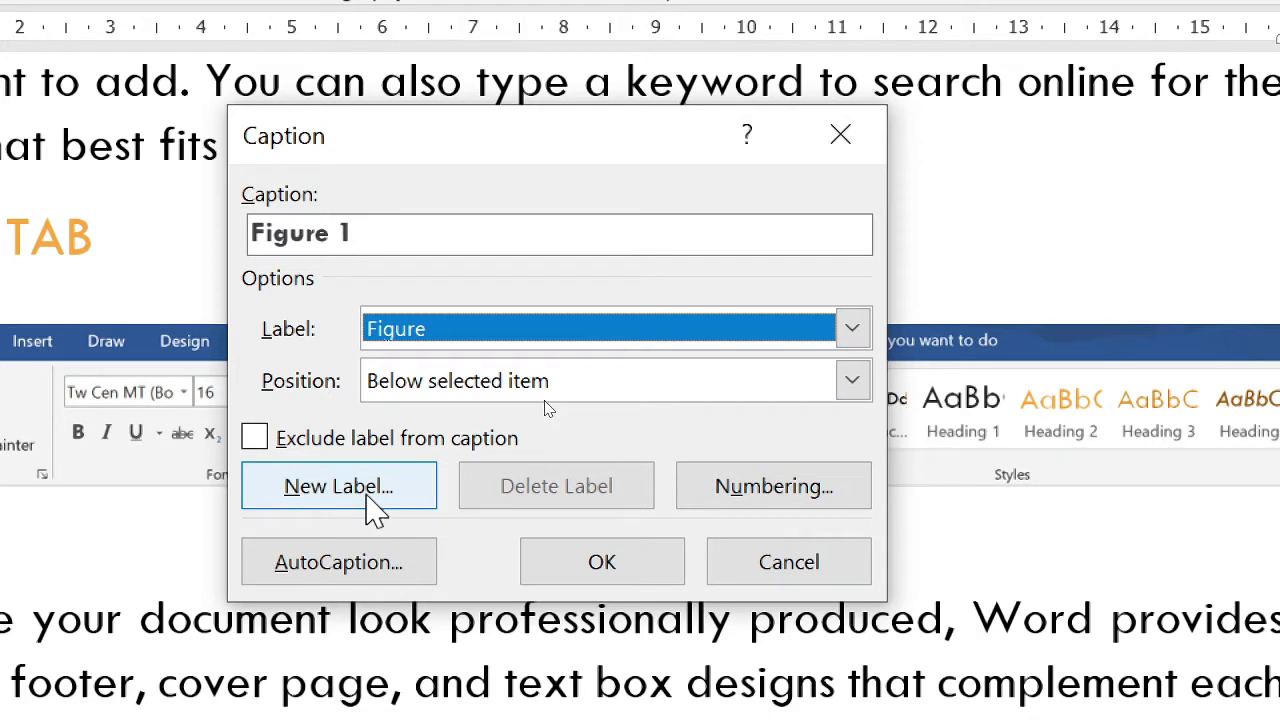
left_click(523, 340)
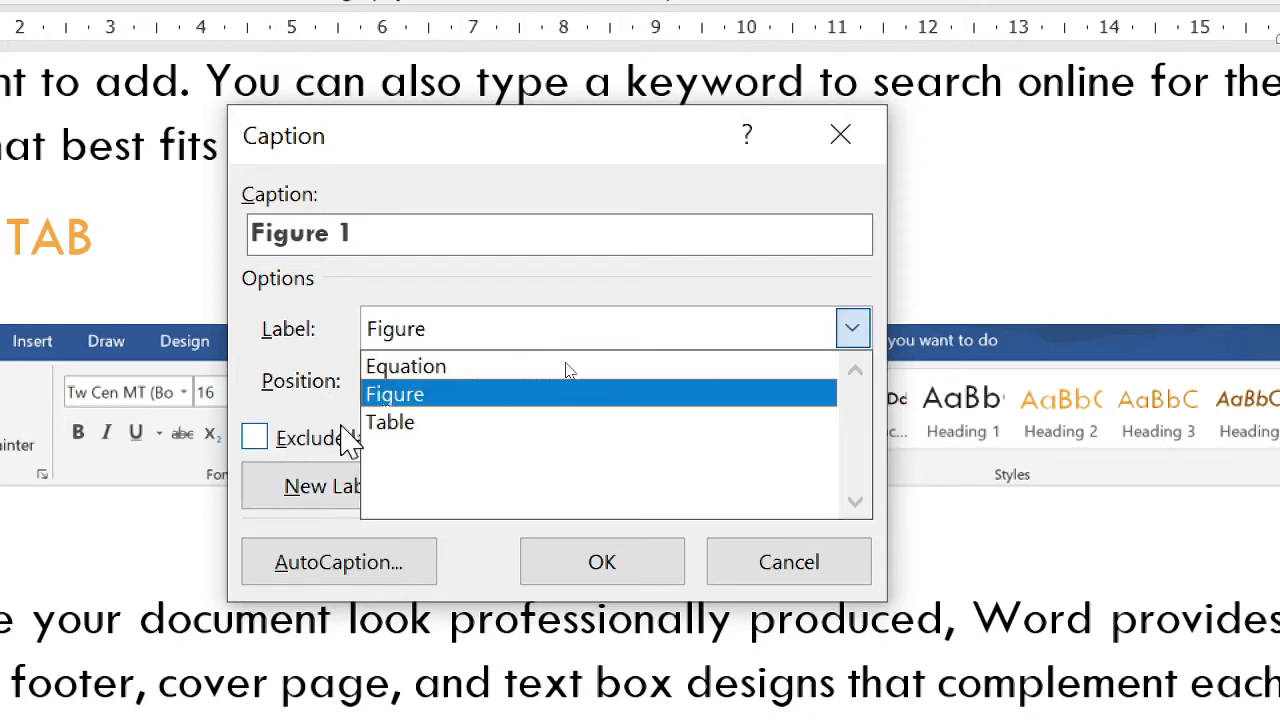
left_click(610, 392)
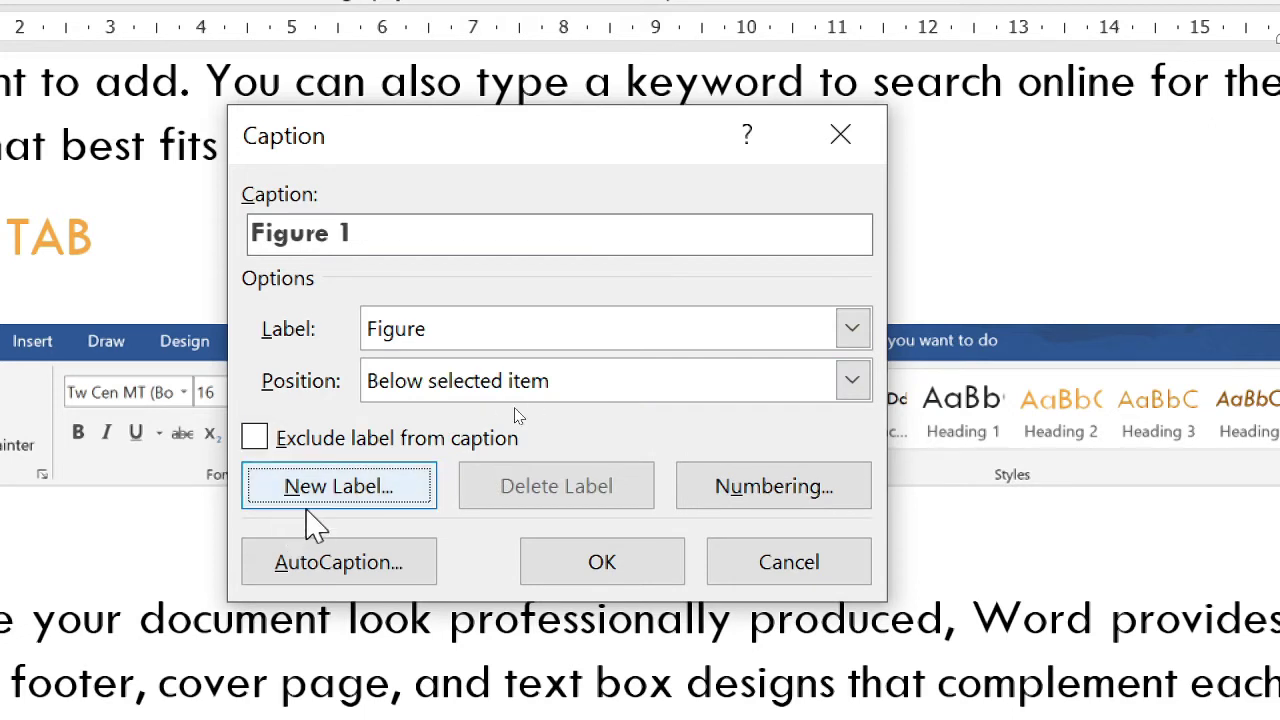
left_click(335, 488)
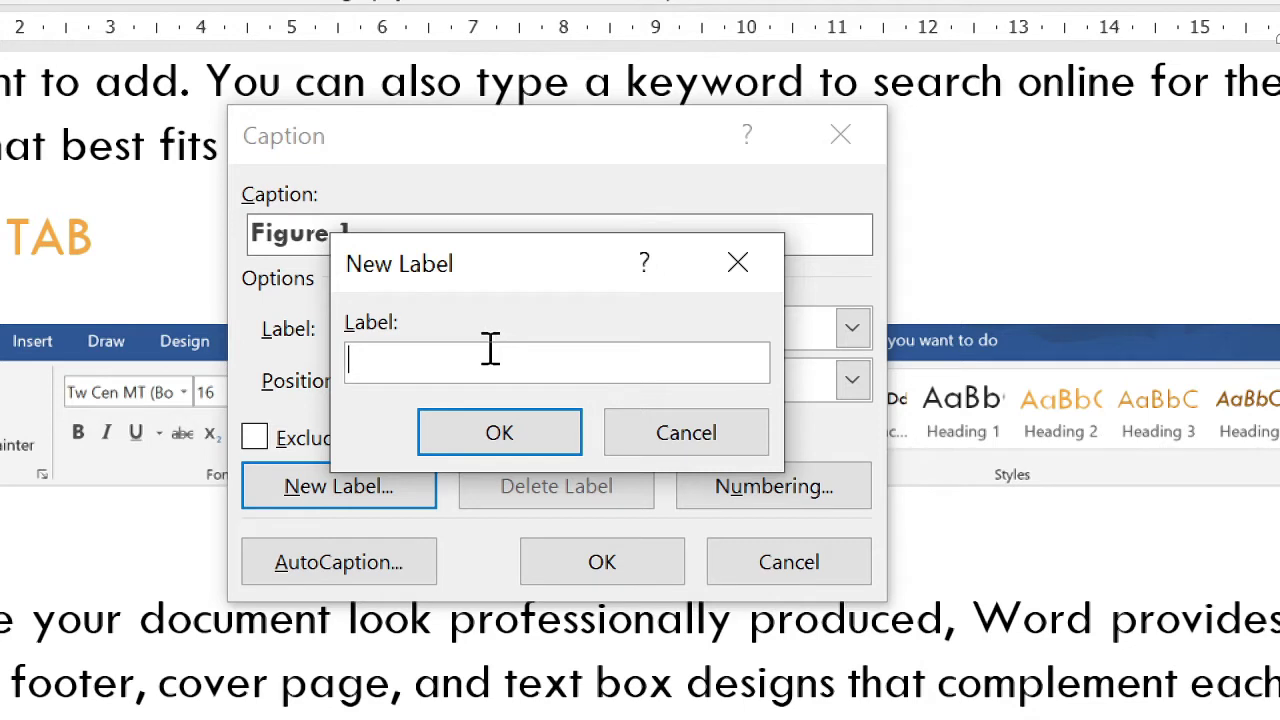
Create a custom 'Picture' label and keep the Picture 1 caption below the image.
type("Pic")
type("ture")
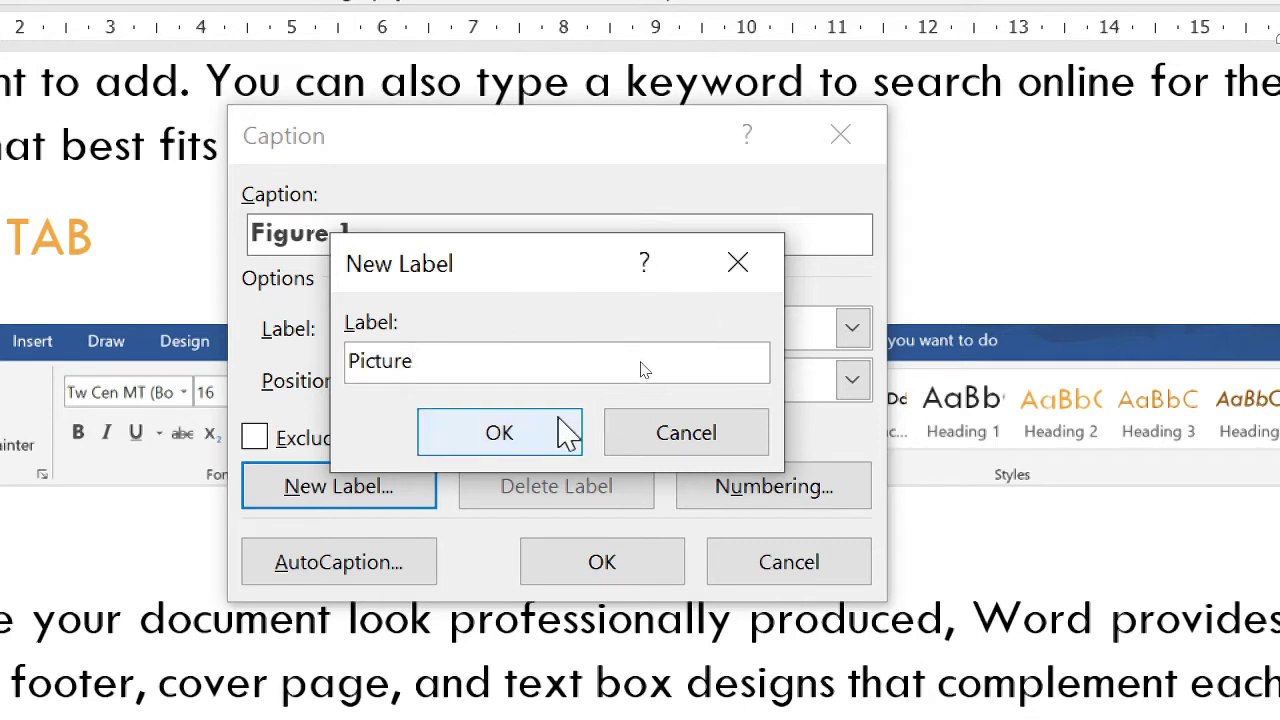
left_click(563, 430)
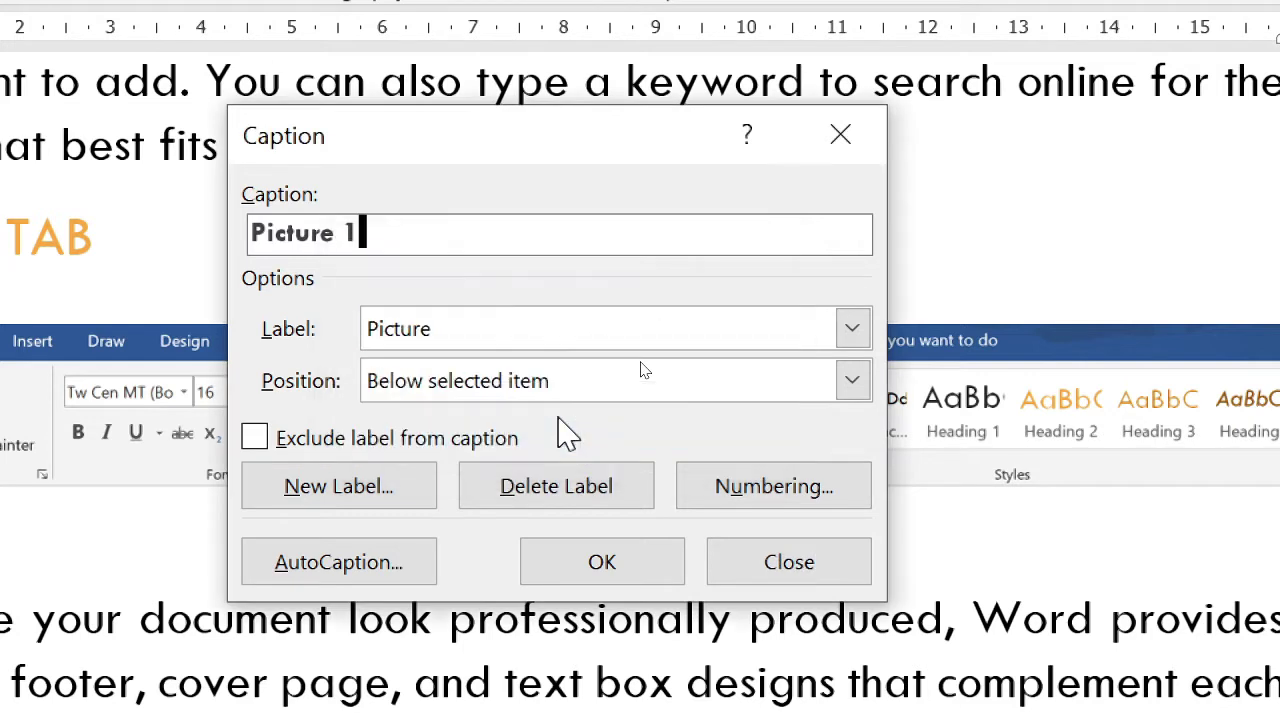
left_click(852, 330)
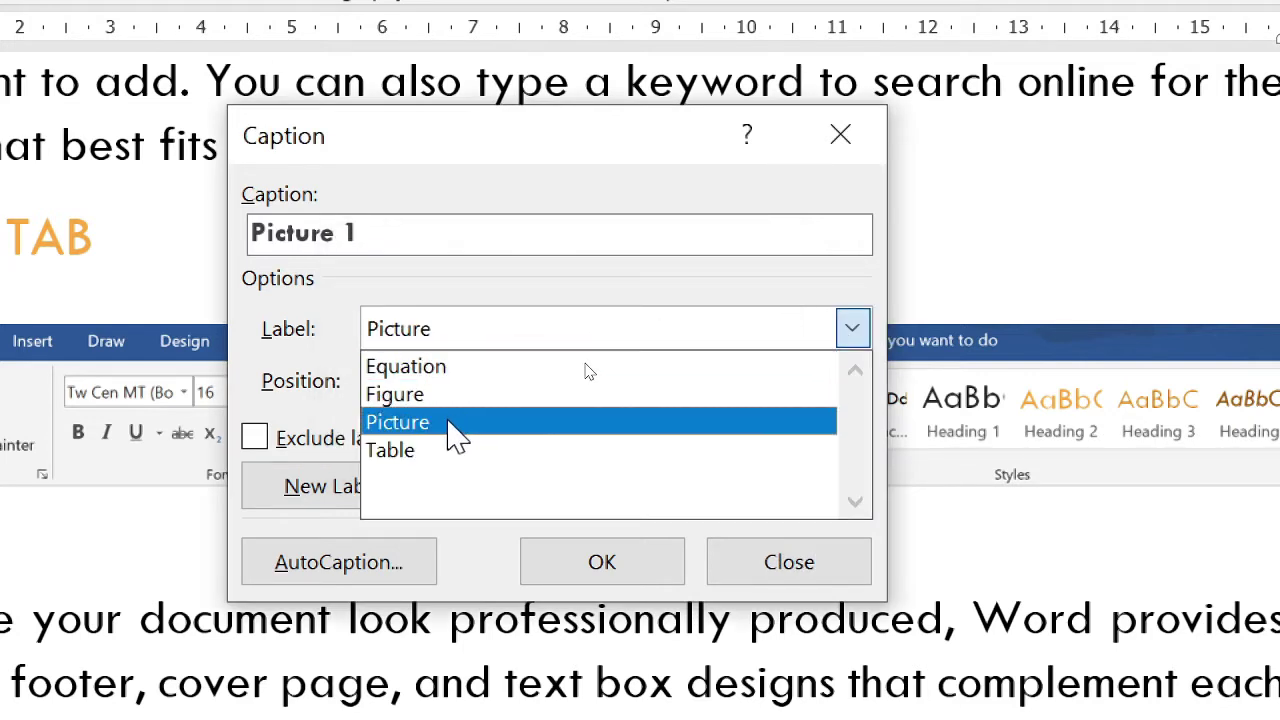
left_click(363, 245)
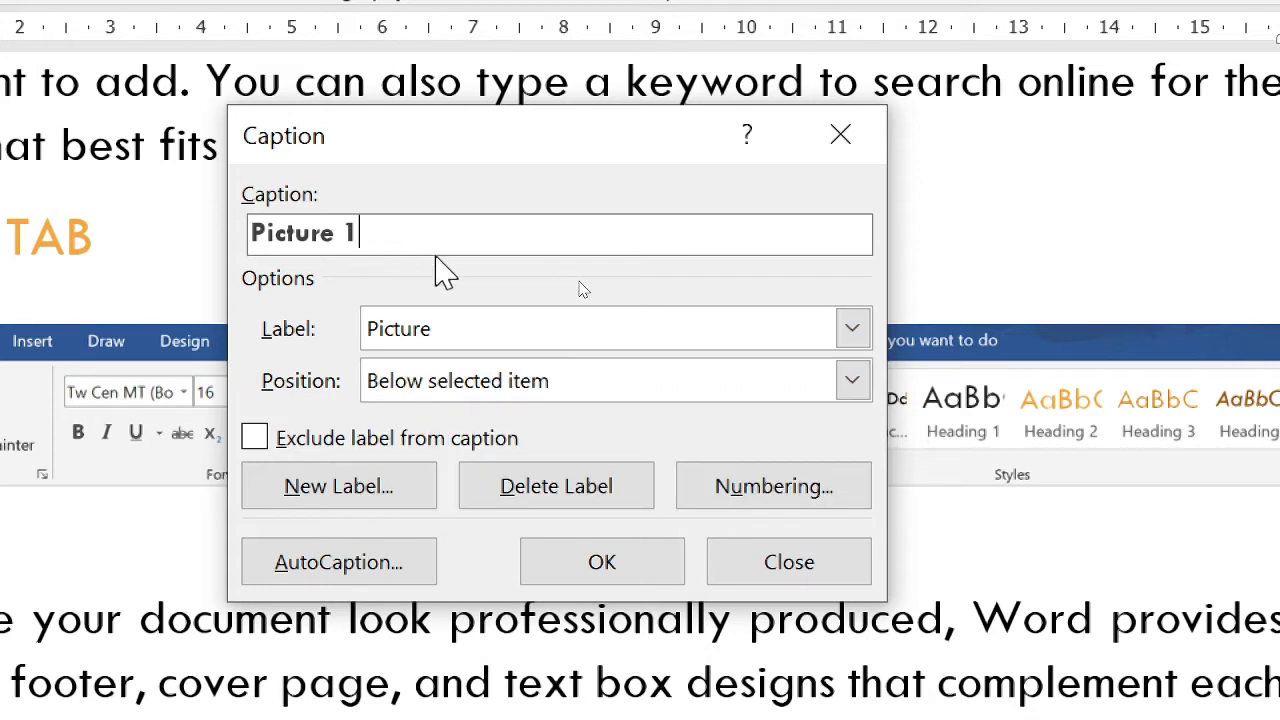
left_click(852, 329)
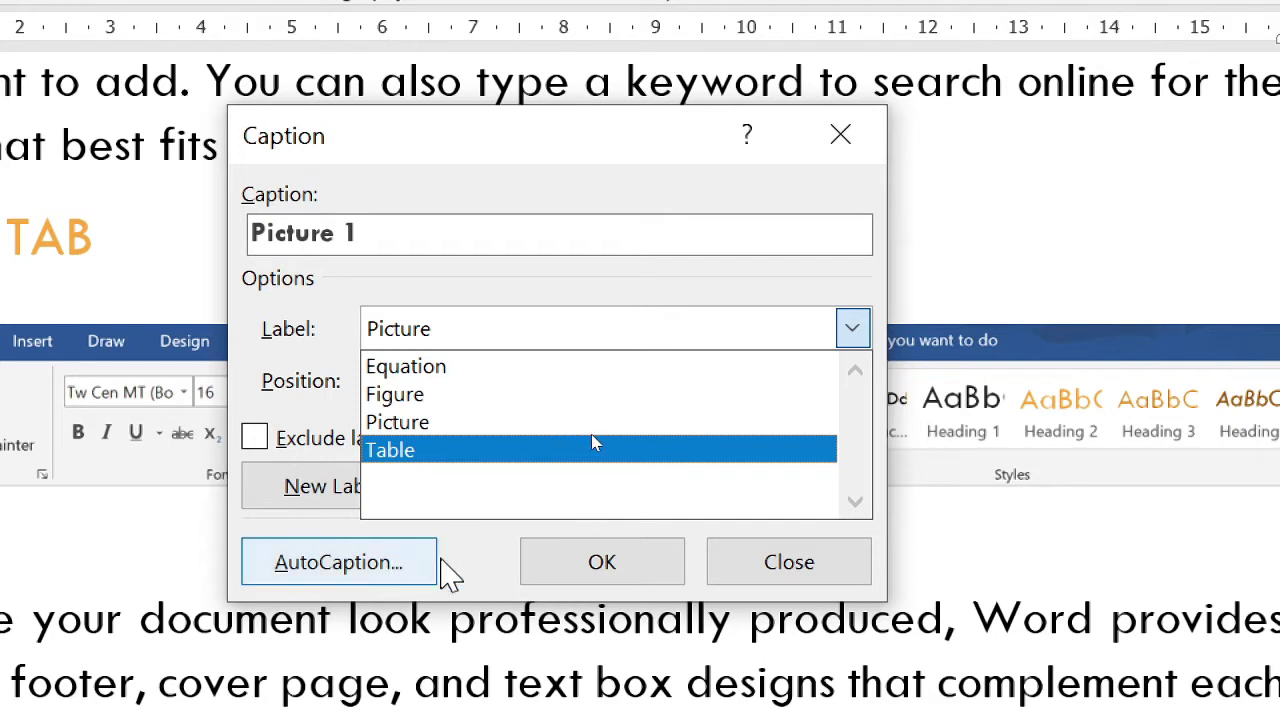
key("Escape")
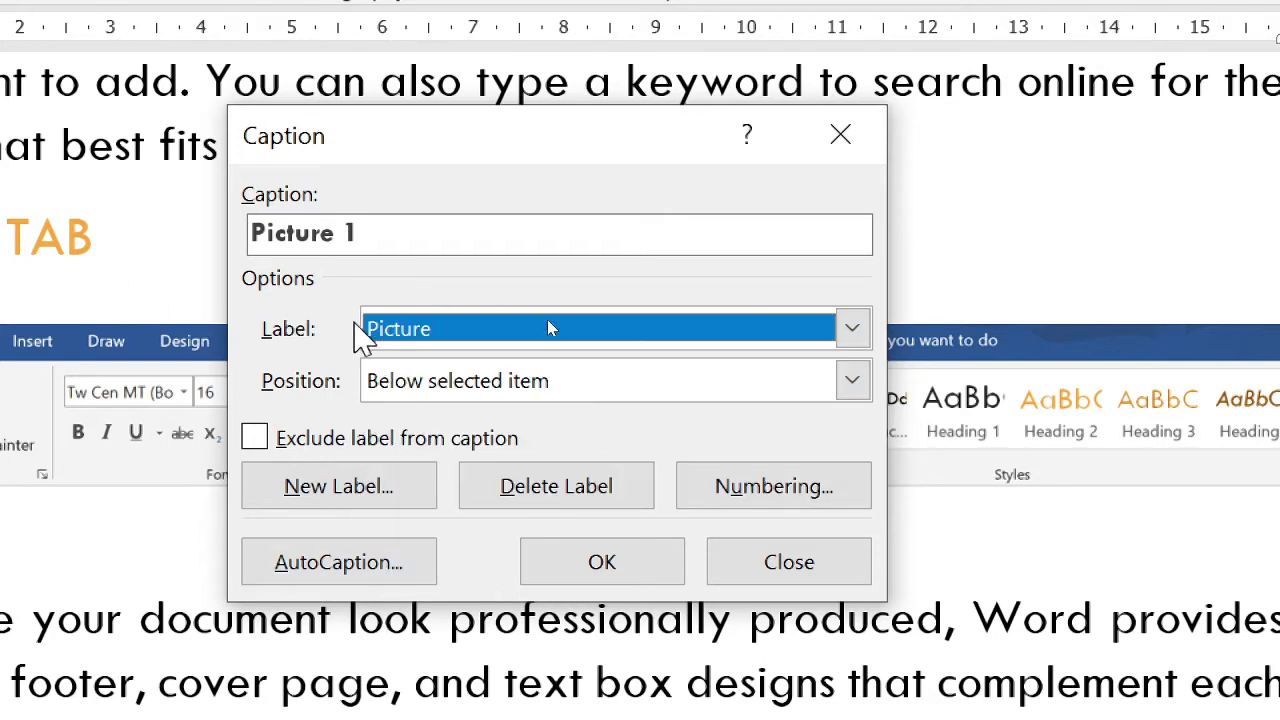
left_click(852, 395)
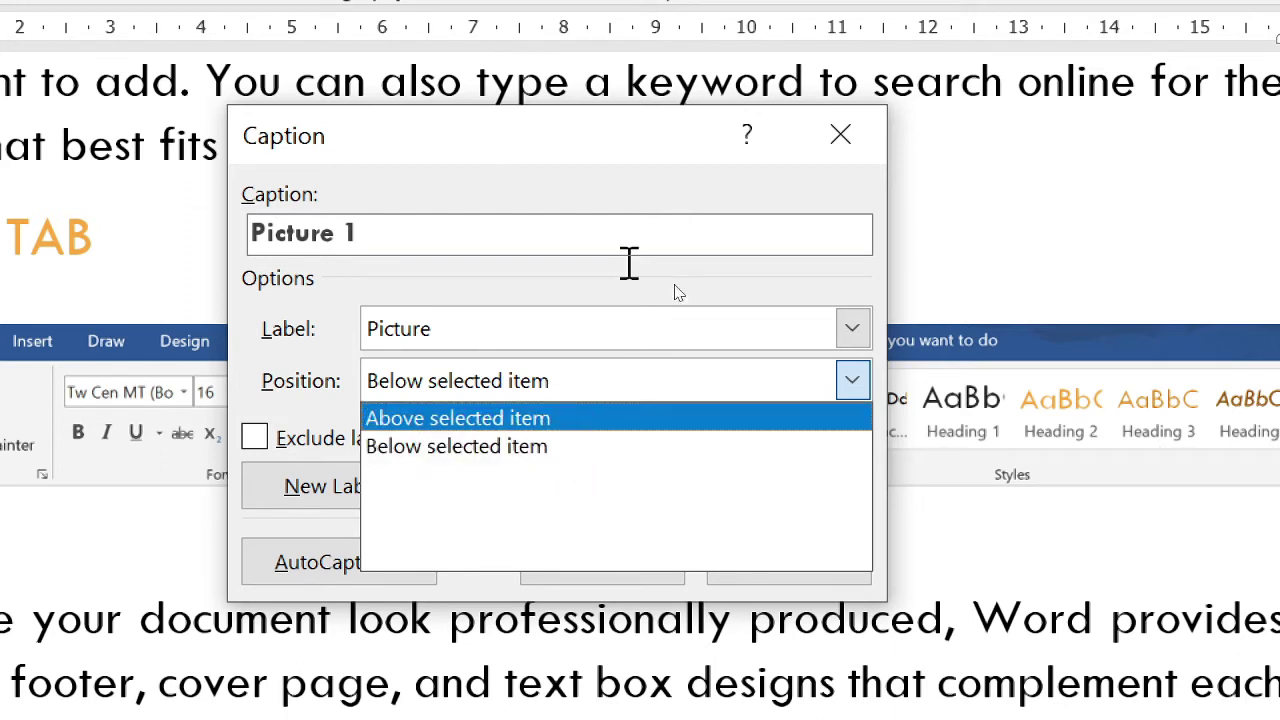
left_click(630, 290)
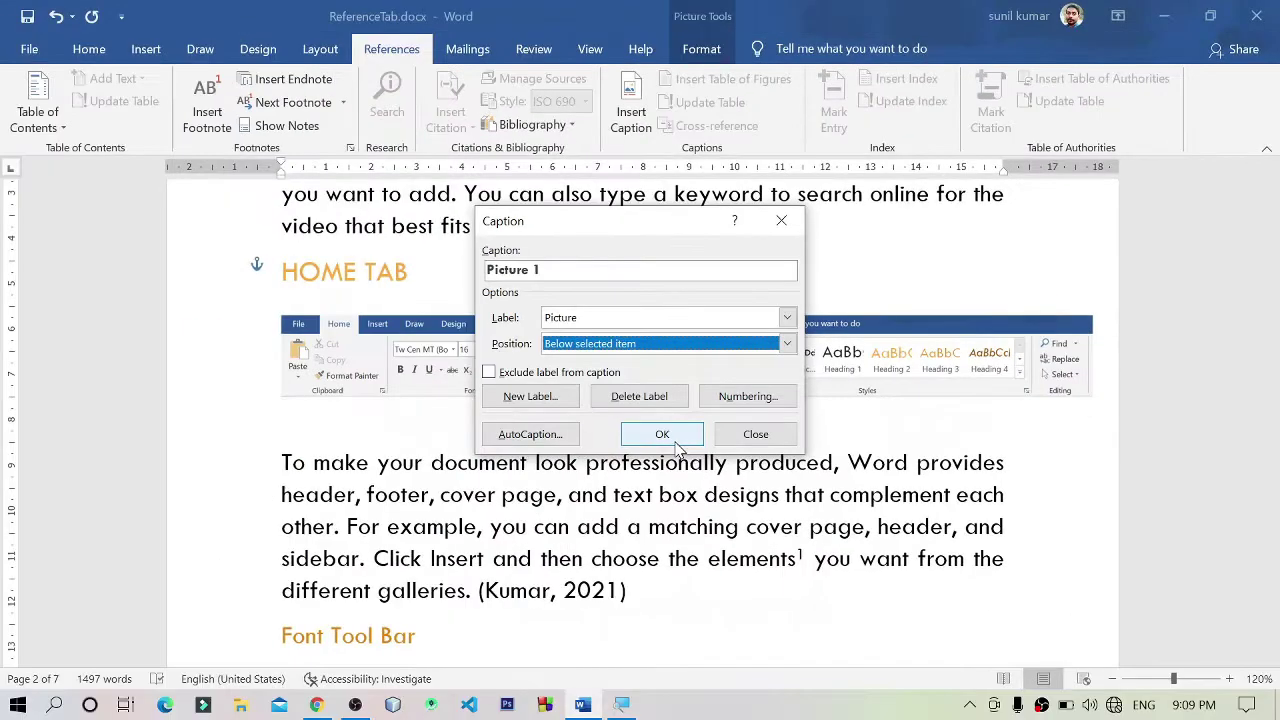
left_click(675, 443)
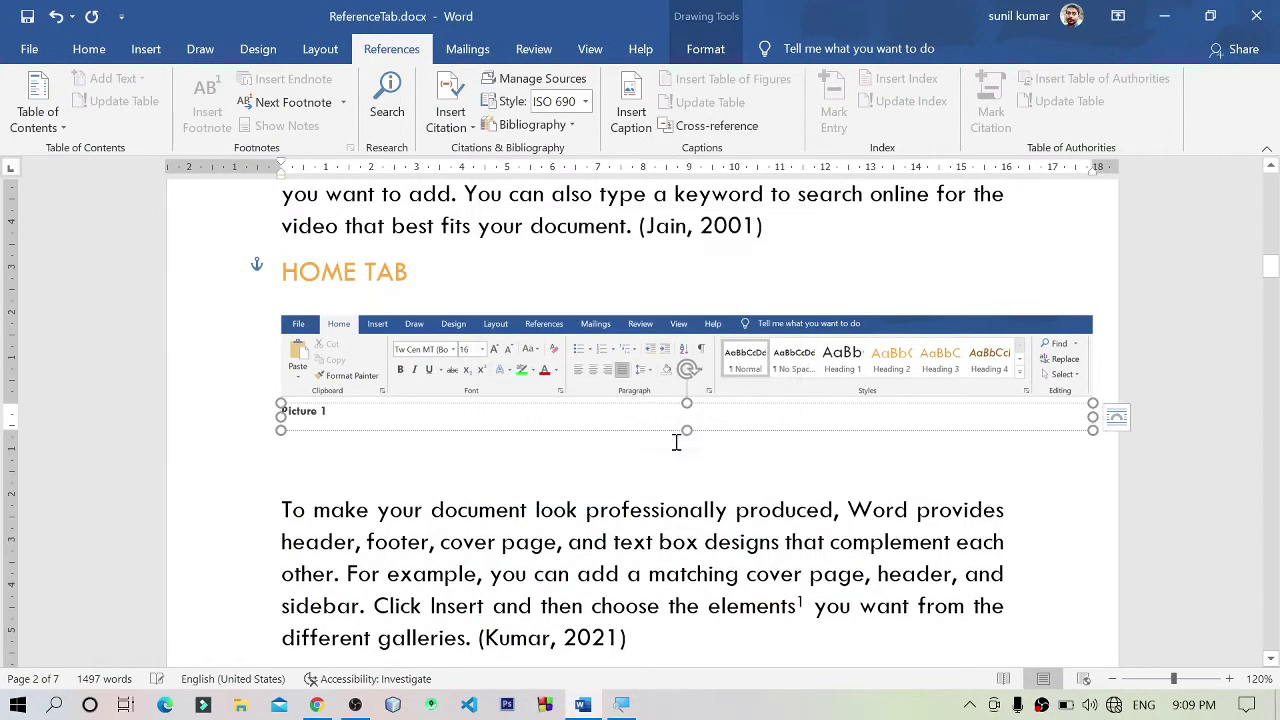
left_click(390, 462)
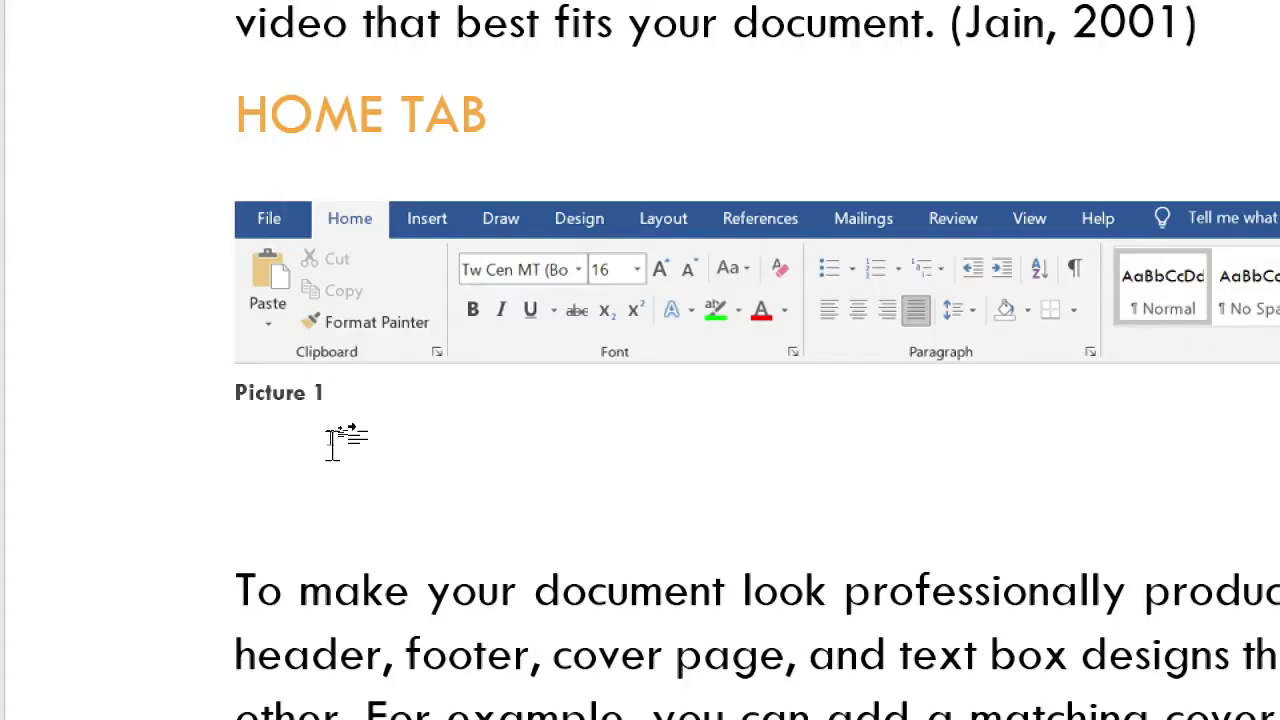
left_click(378, 416)
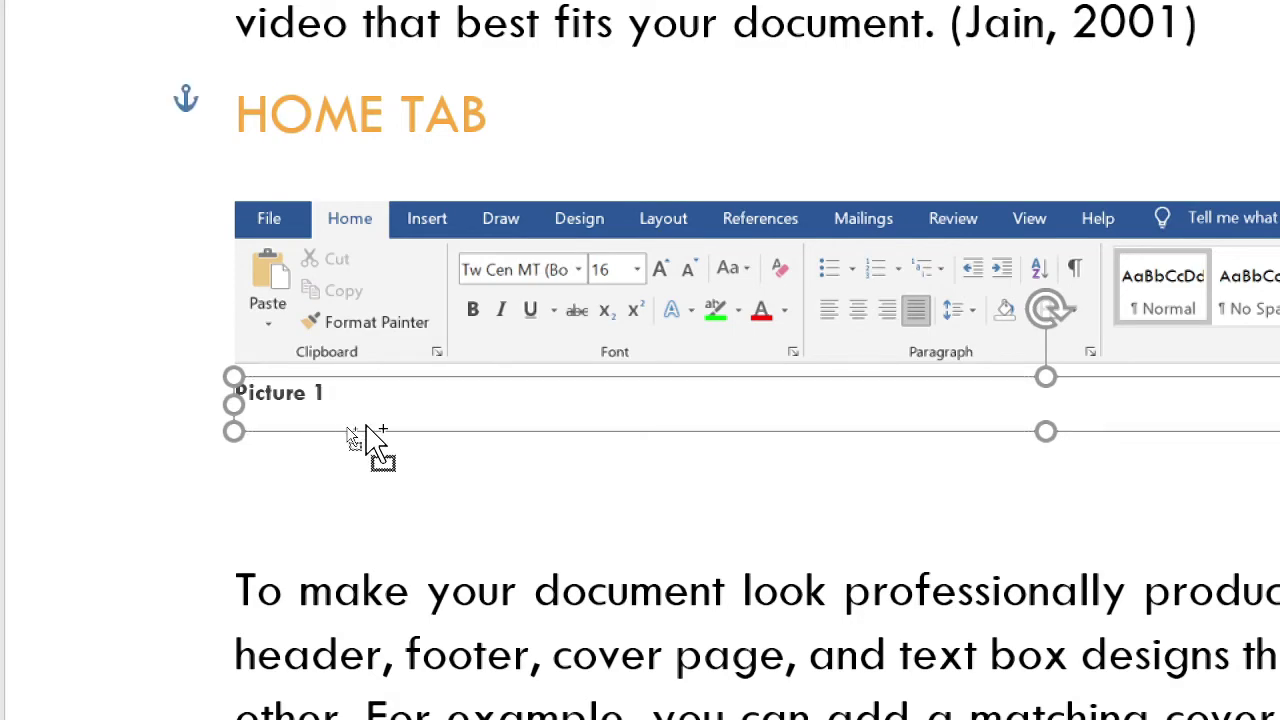
key("ctrl+e")
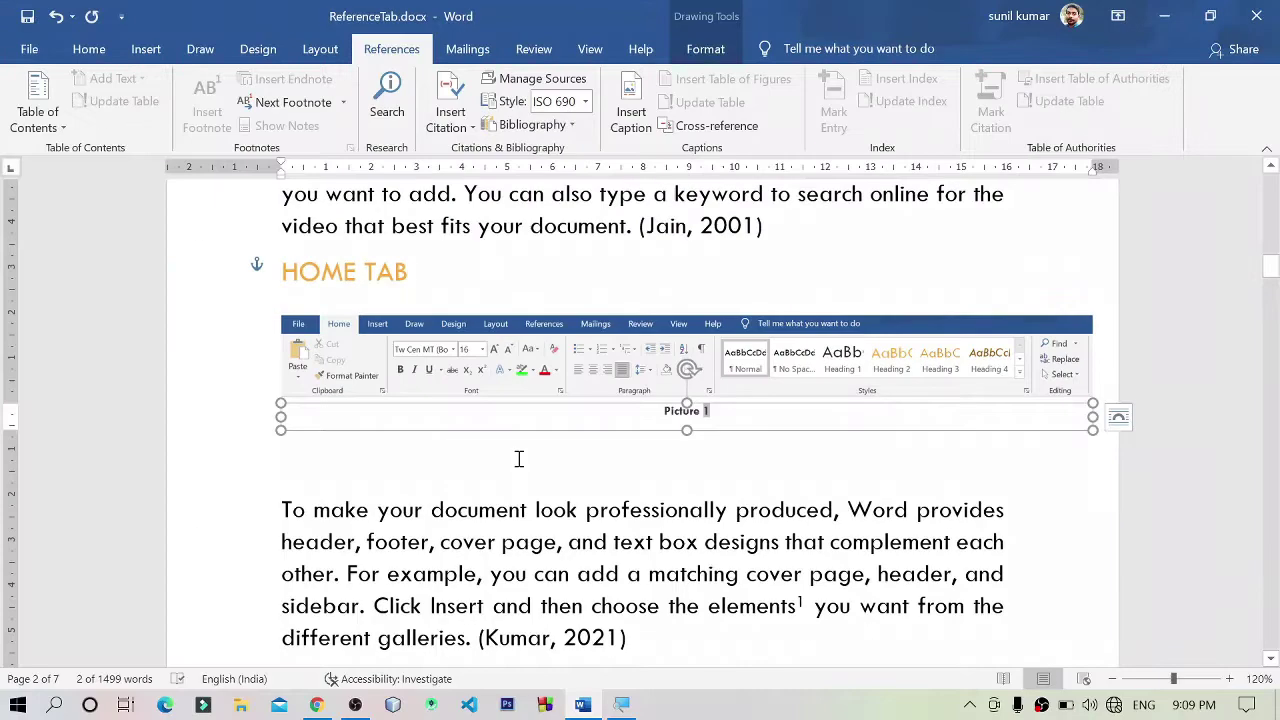
left_click(646, 457)
left_click(615, 483)
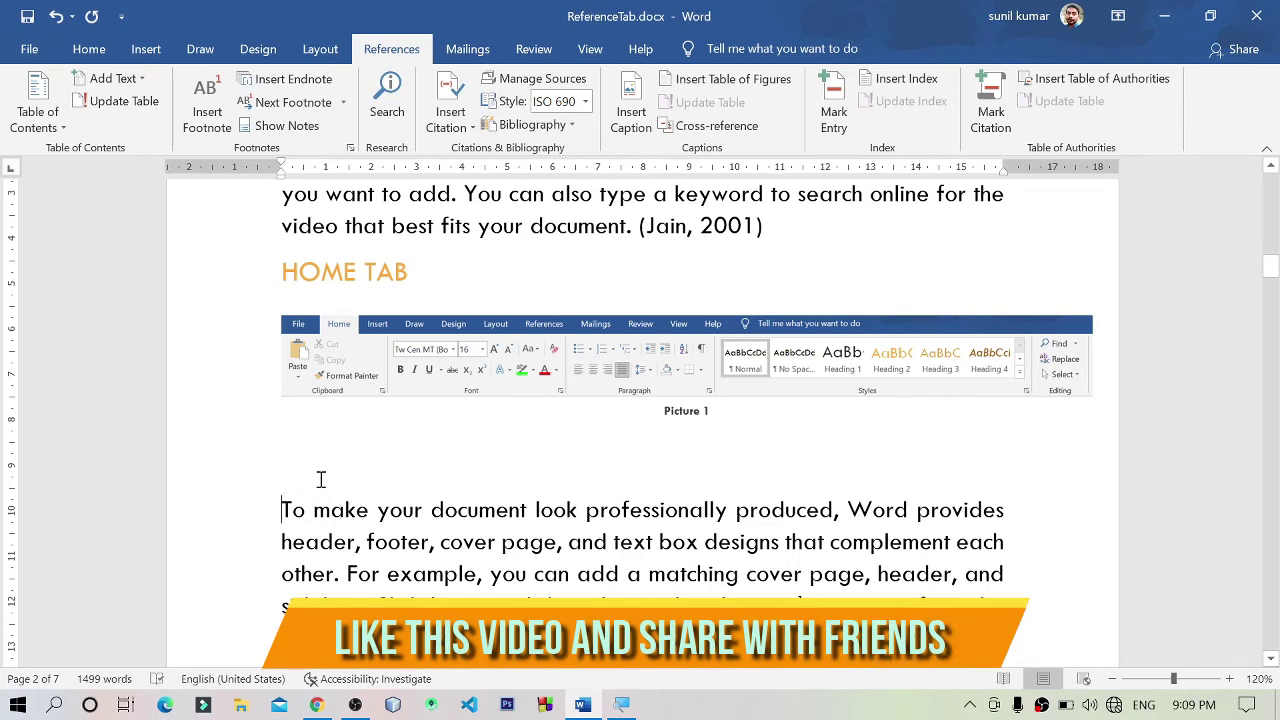
key("BackSpace")
key("ctrl+z")
scroll(811, 416, "down", 3)
scroll(811, 416, "up", 2)
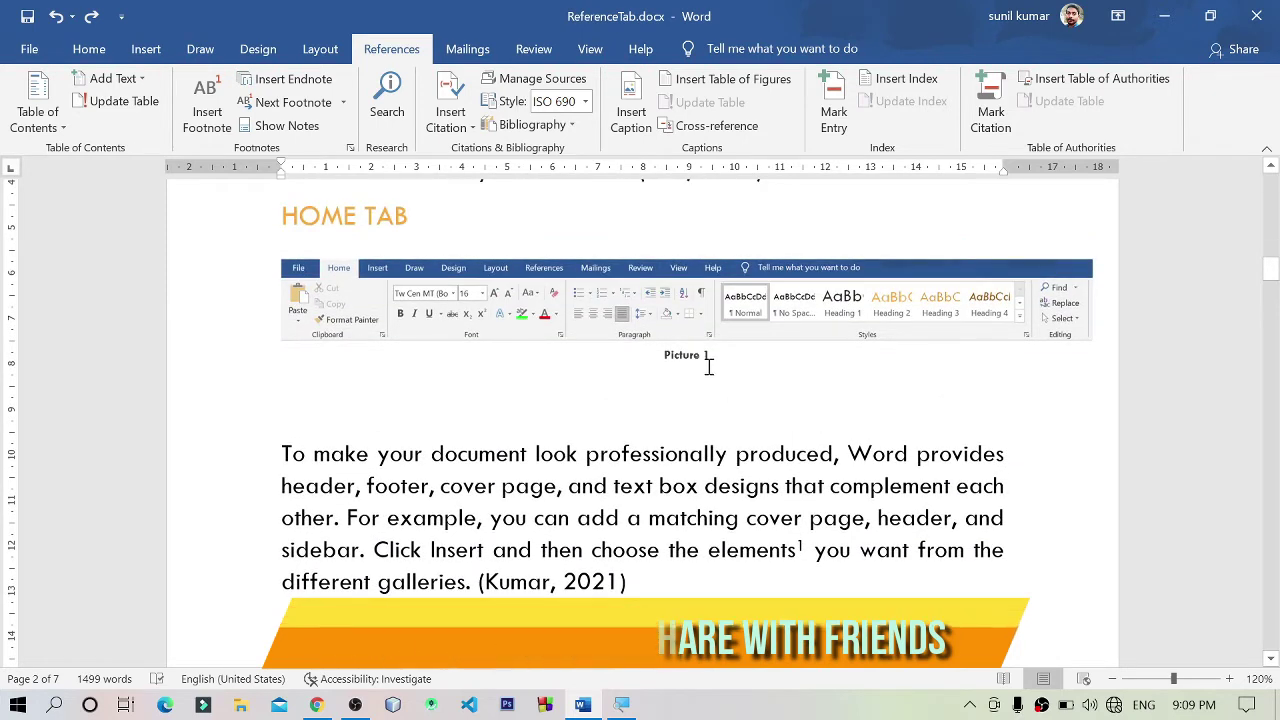
scroll(708, 367, "down", 5)
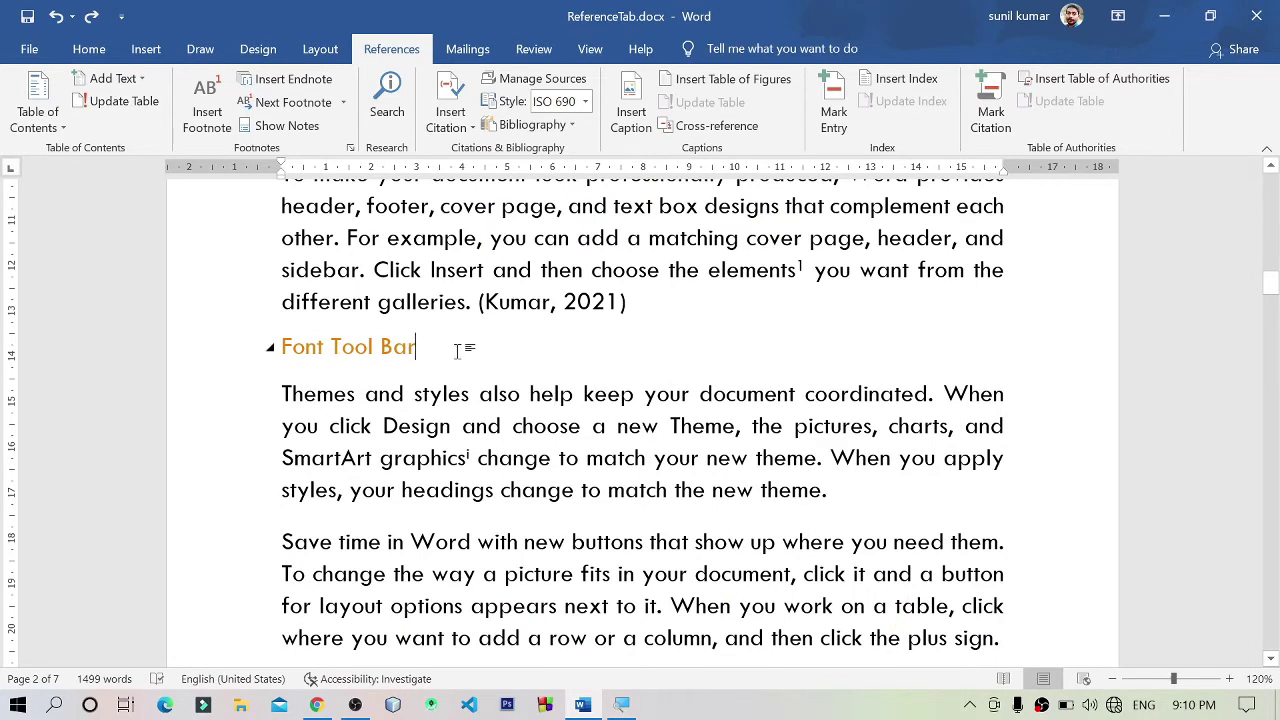
key("Return")
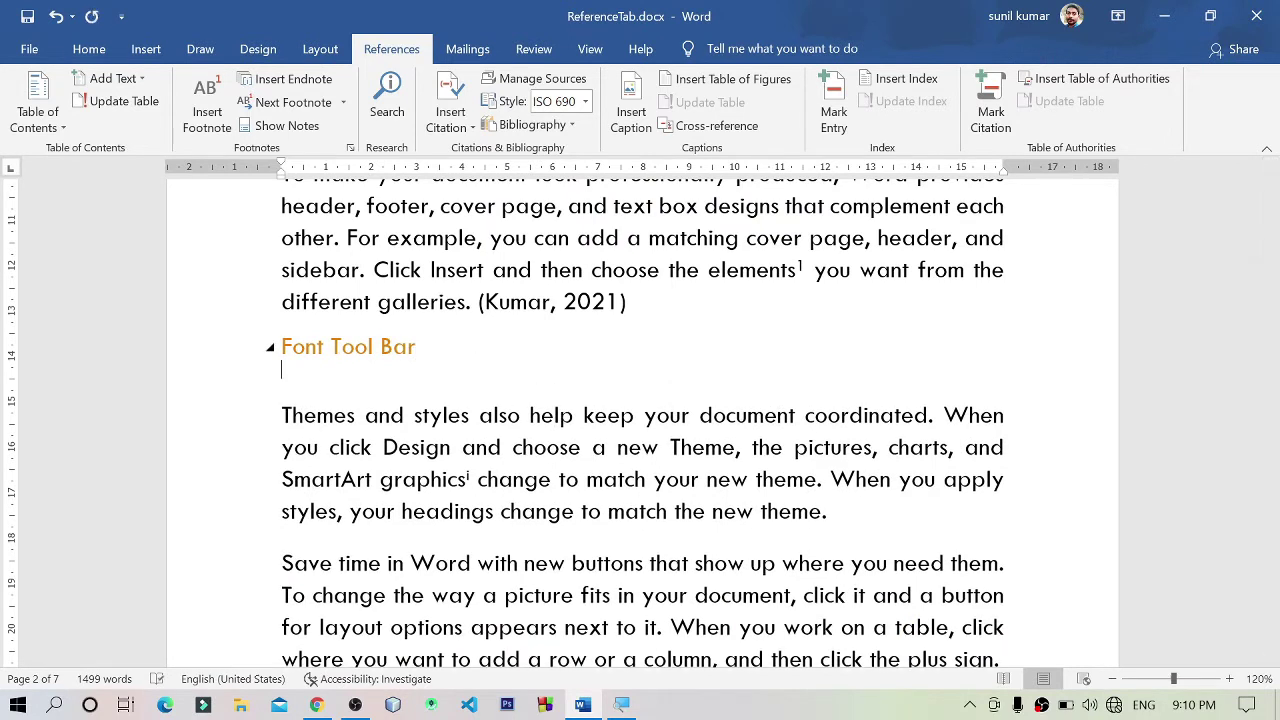
key("BackSpace")
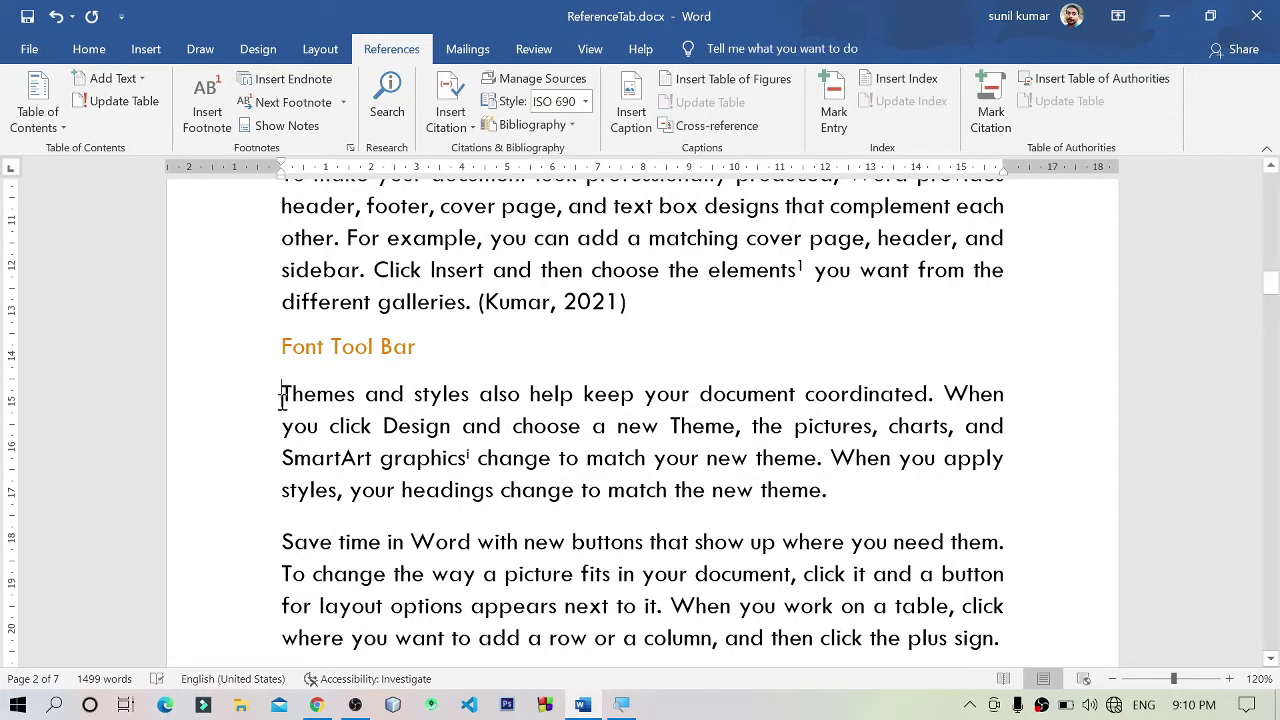
Insert FontToolBar.PNG on a new line under the Font Tool Bar heading.
key("Return")
left_click(145, 49)
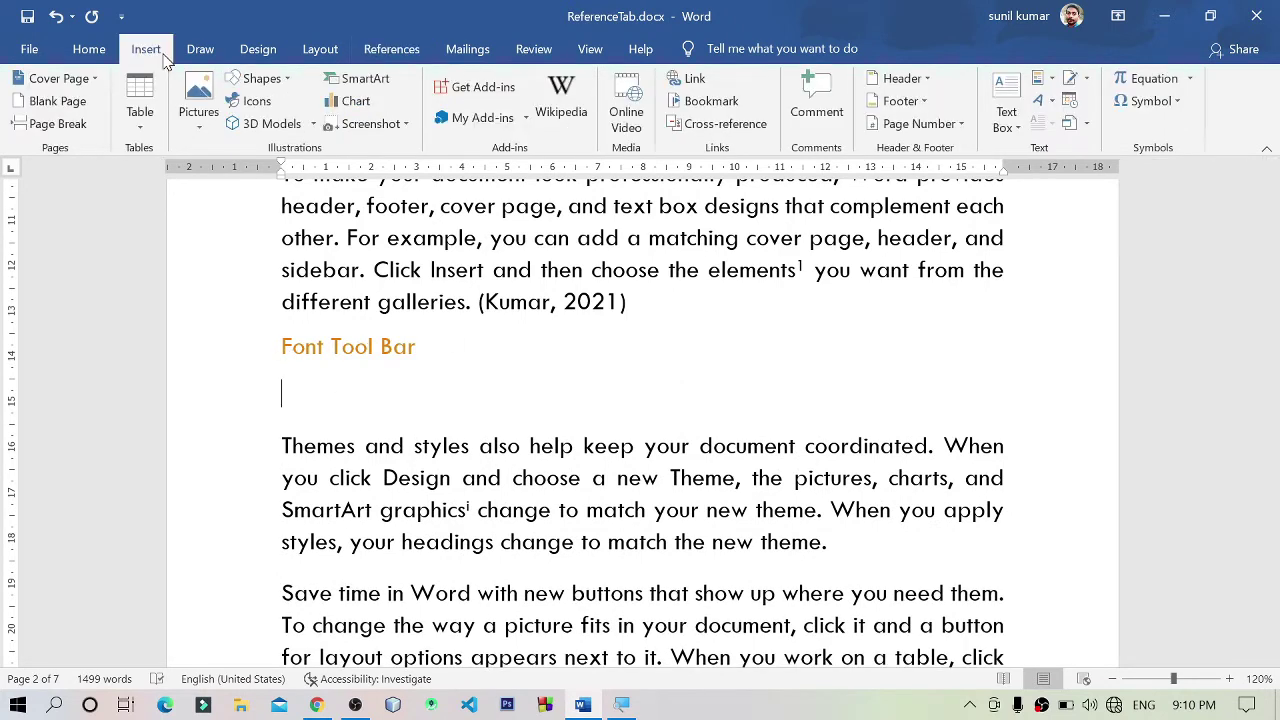
left_click(210, 131)
left_click(288, 178)
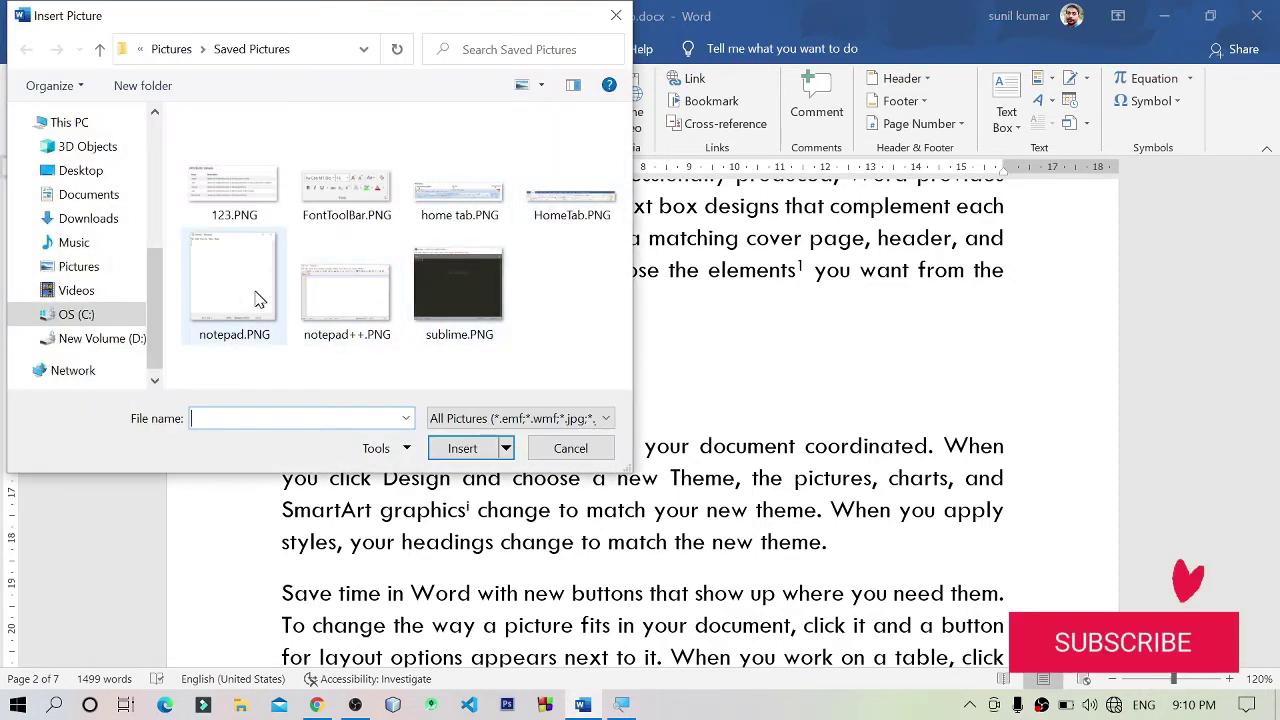
left_click(347, 217)
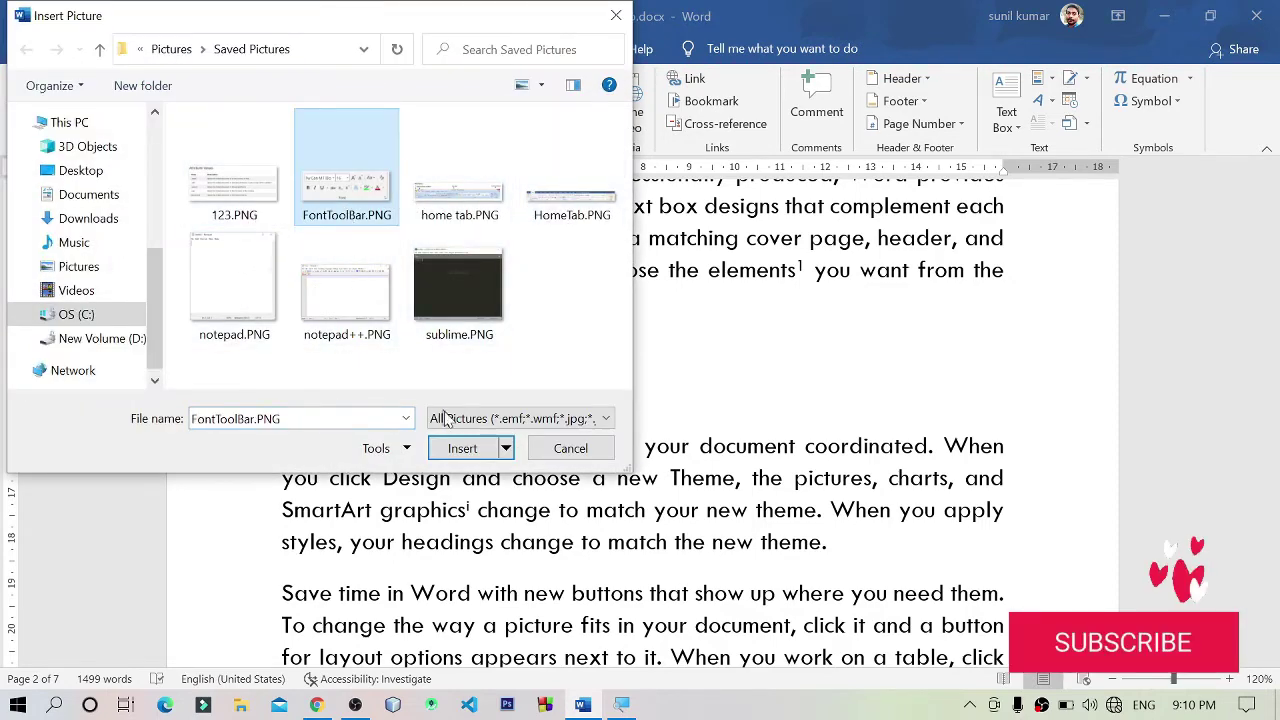
left_click(466, 450)
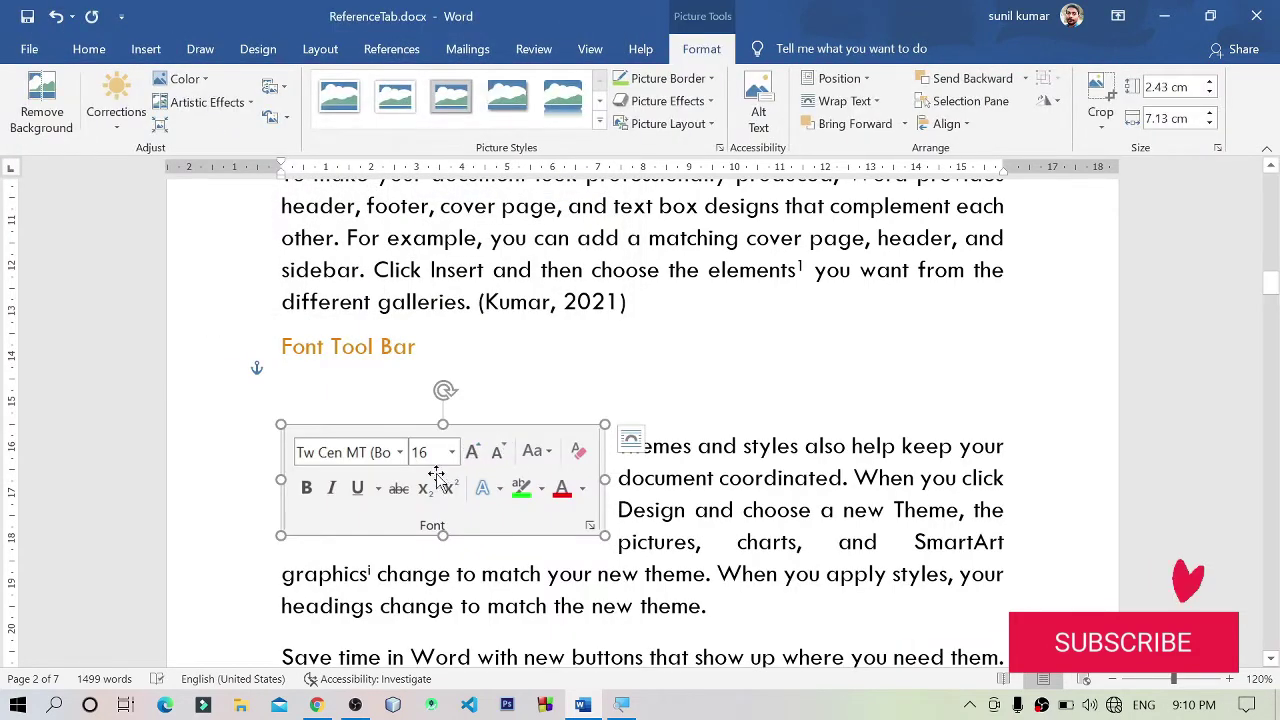
Reposition the font toolbar picture and set its text wrapping to Top and Bottom.
mouse_move(434, 474)
left_mouse_down()
mouse_move(622, 407)
mouse_move(617, 424)
left_mouse_up()
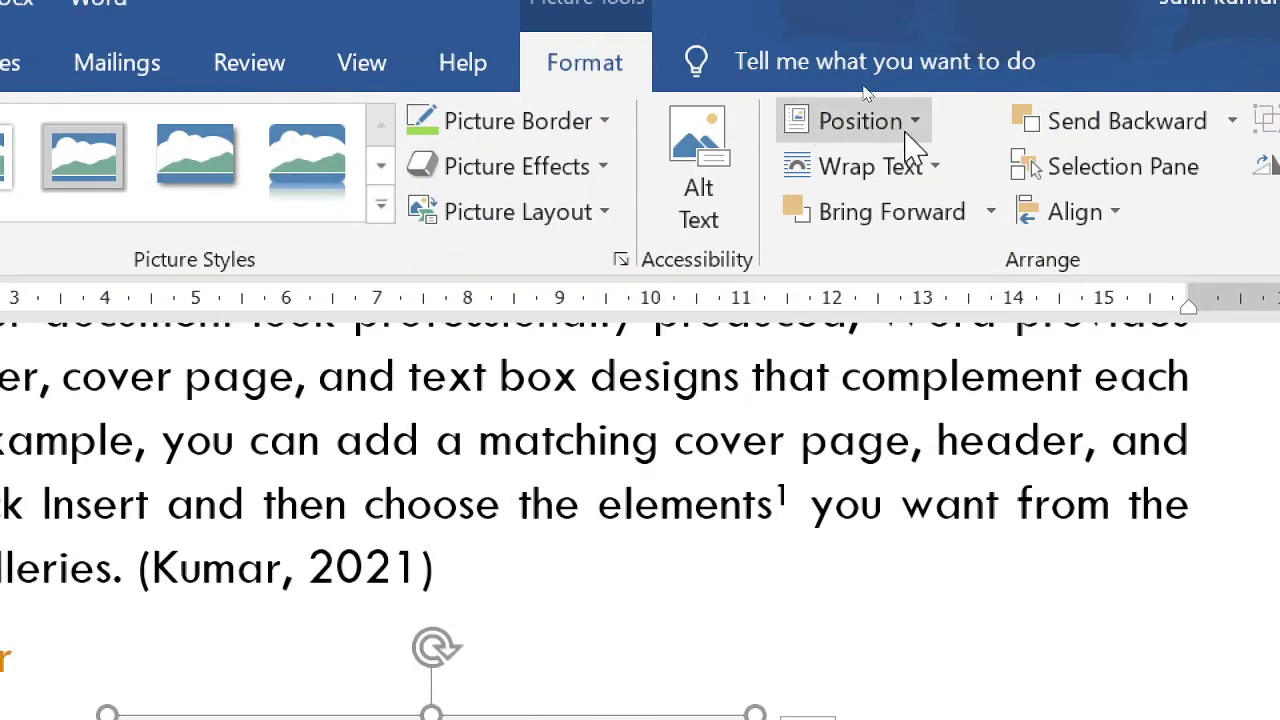
left_click(935, 170)
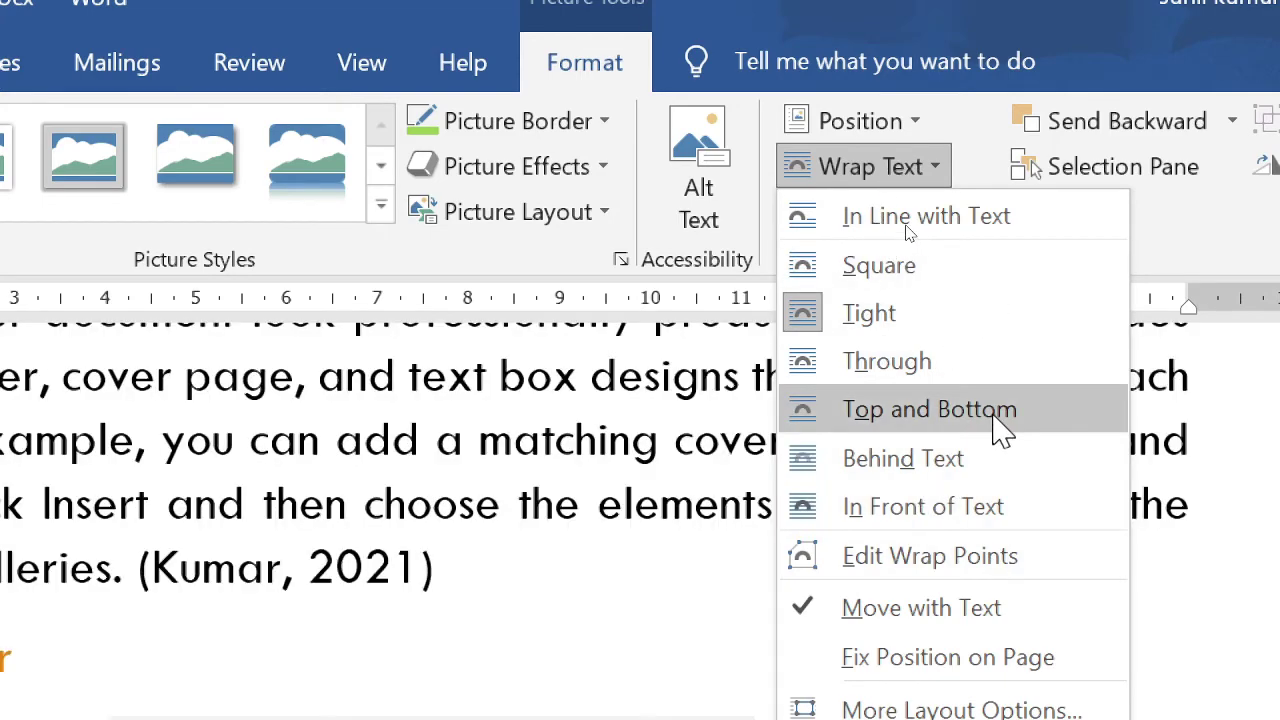
left_click(995, 413)
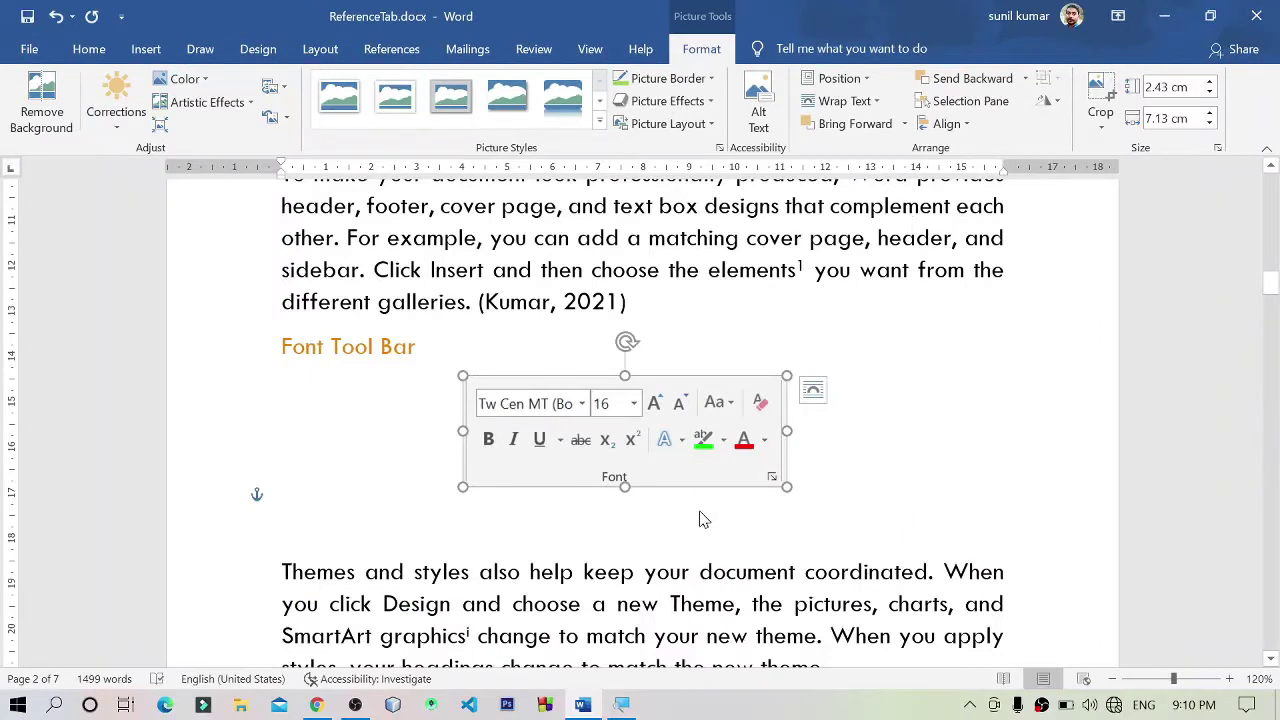
Nudge the font toolbar picture lower and add a 'Picture 2' caption beneath it.
left_click(703, 518)
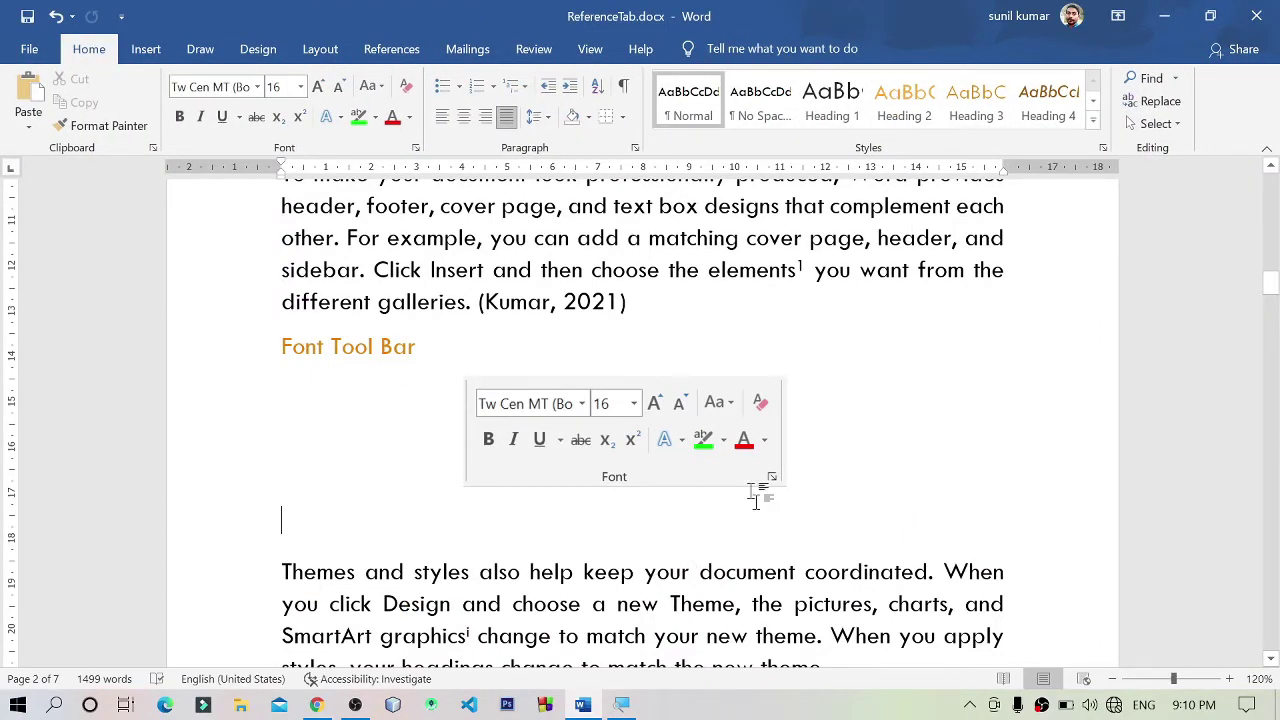
left_click_drag(708, 432, 710, 452)
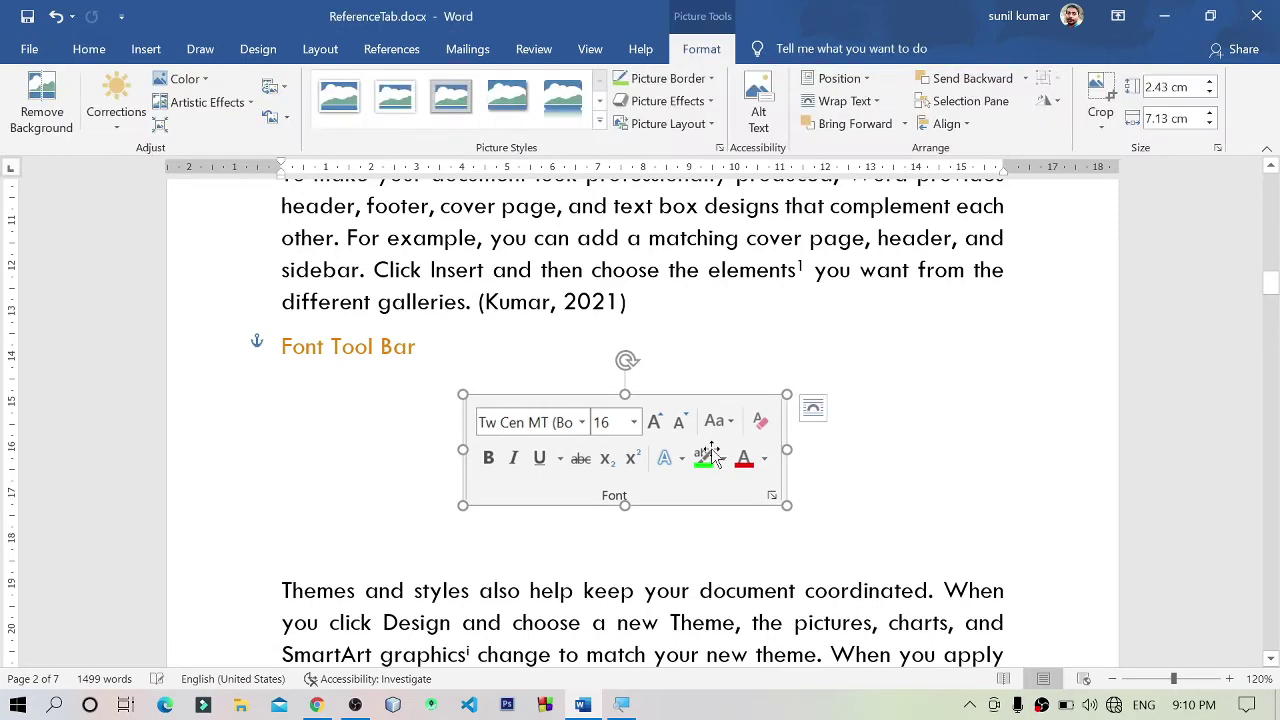
left_click(418, 56)
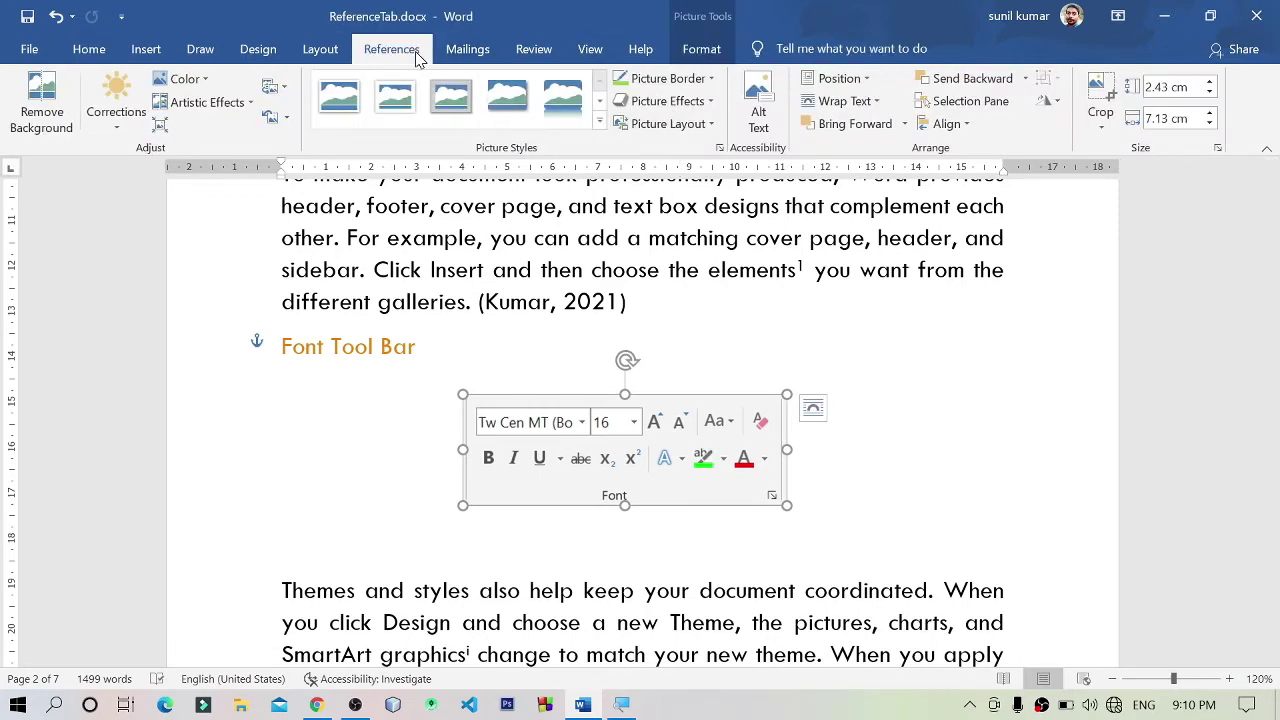
left_click(631, 100)
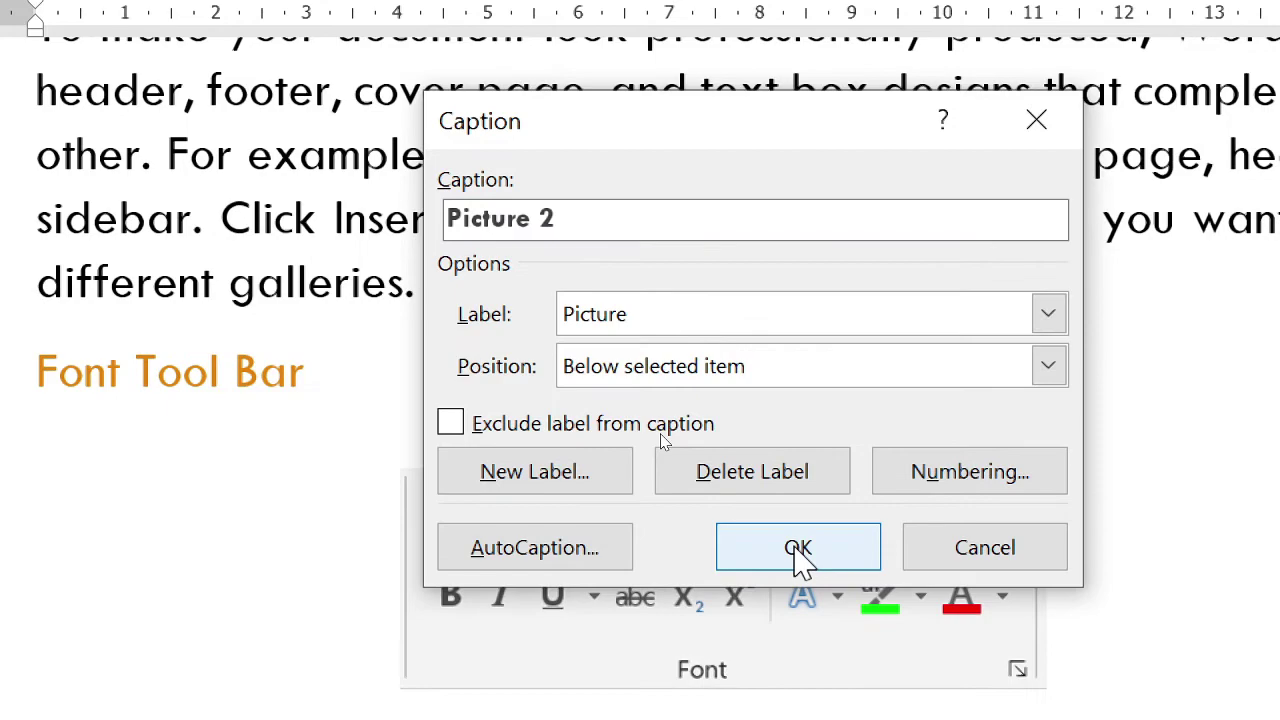
left_click(800, 558)
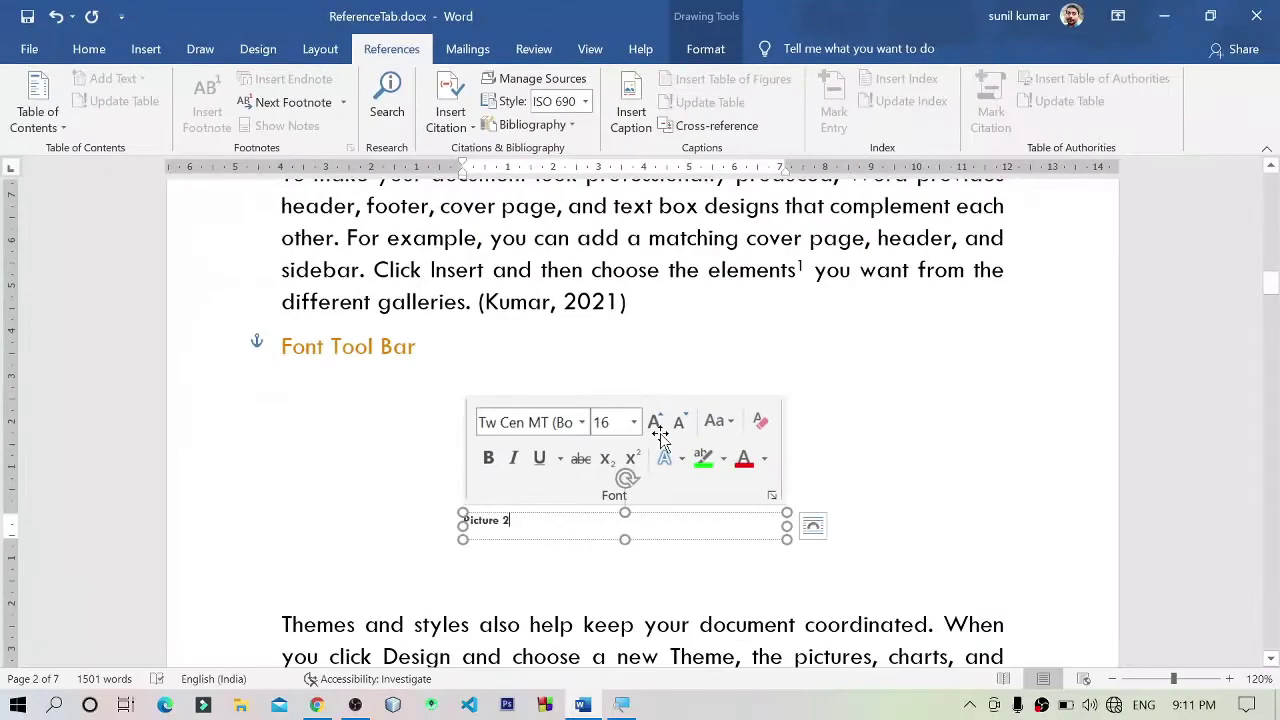
Centre the Picture 2 caption text with Ctrl+E.
left_click(879, 401)
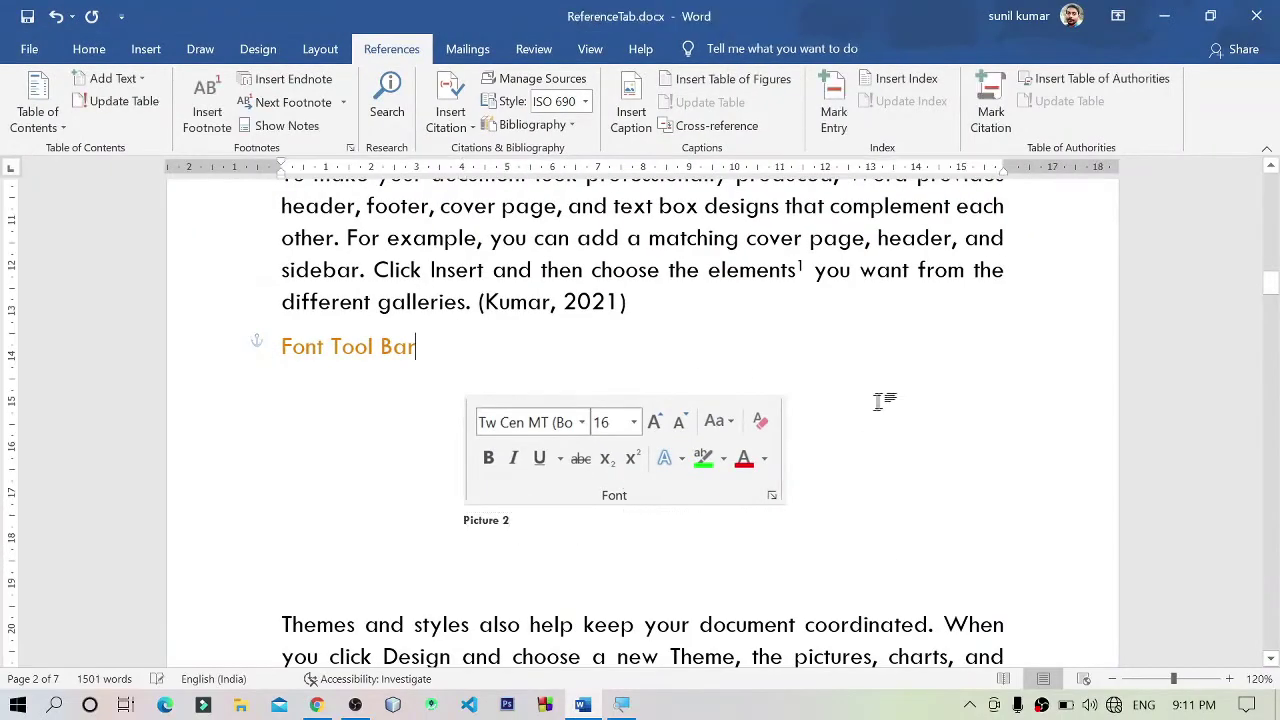
left_click(673, 527)
left_click(678, 541)
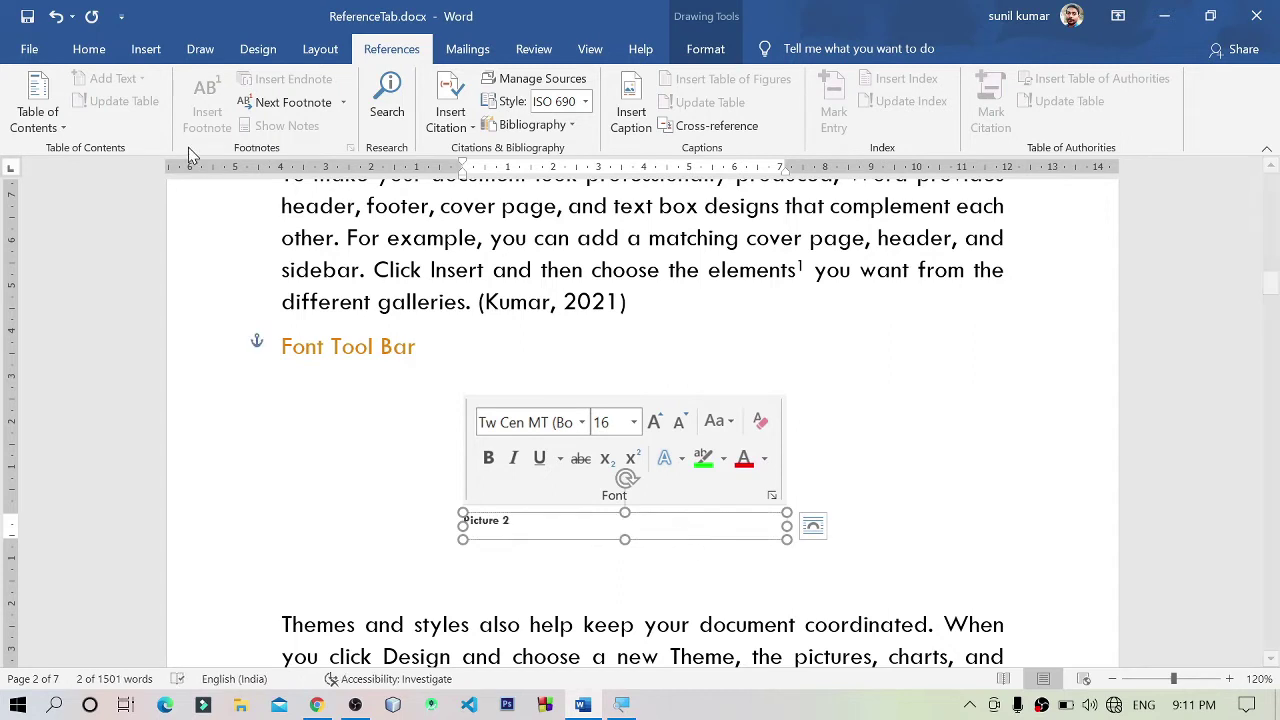
key("ctrl+e")
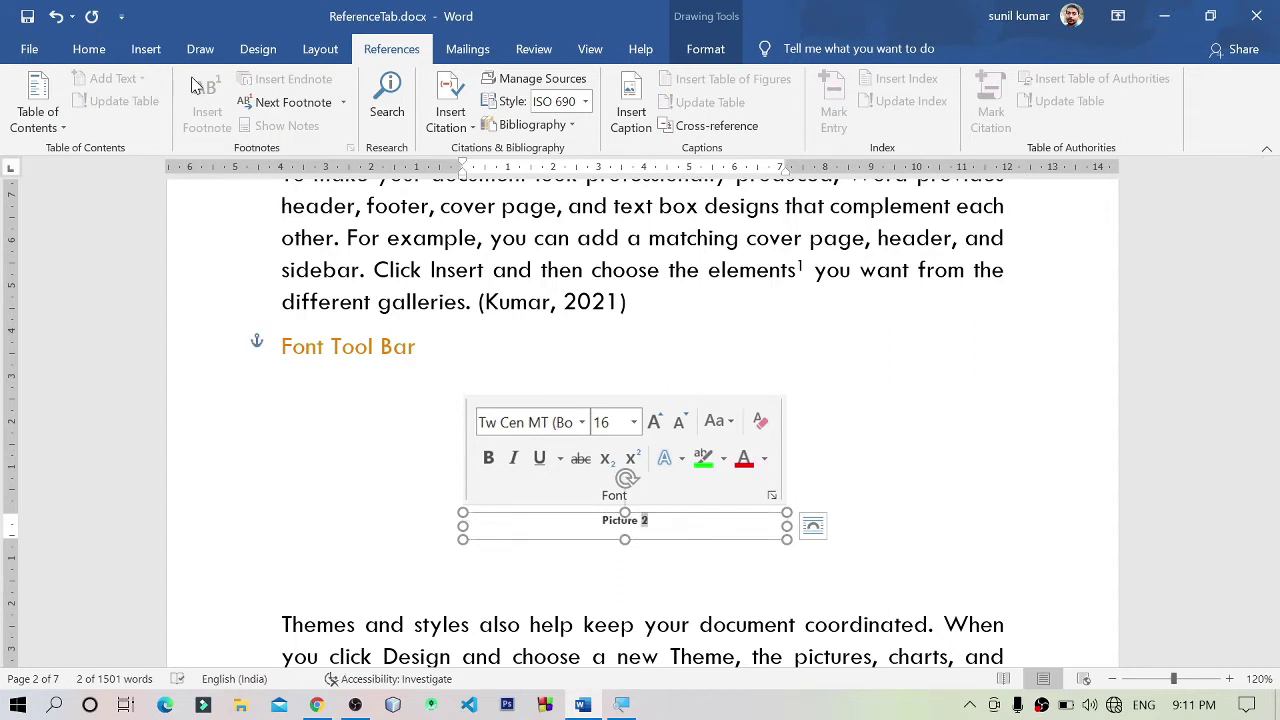
left_click(867, 420)
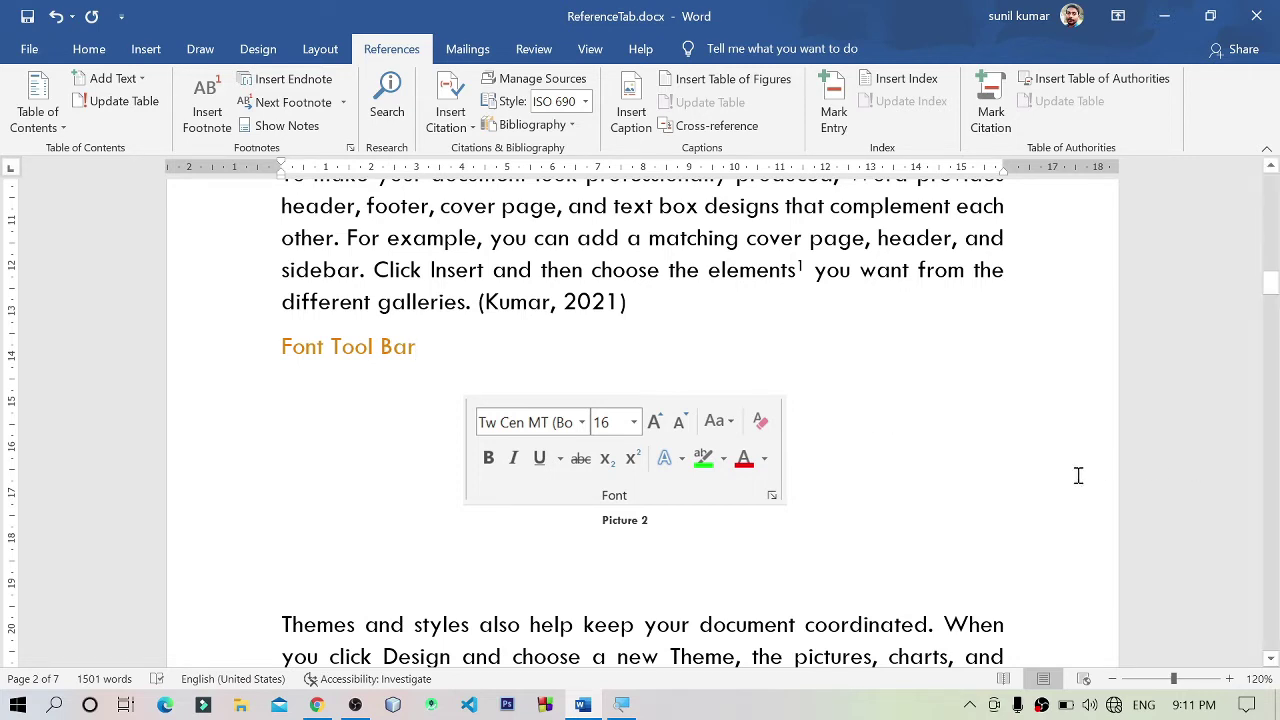
left_click(746, 448)
left_click(924, 440)
scroll(1006, 369, "up", 2)
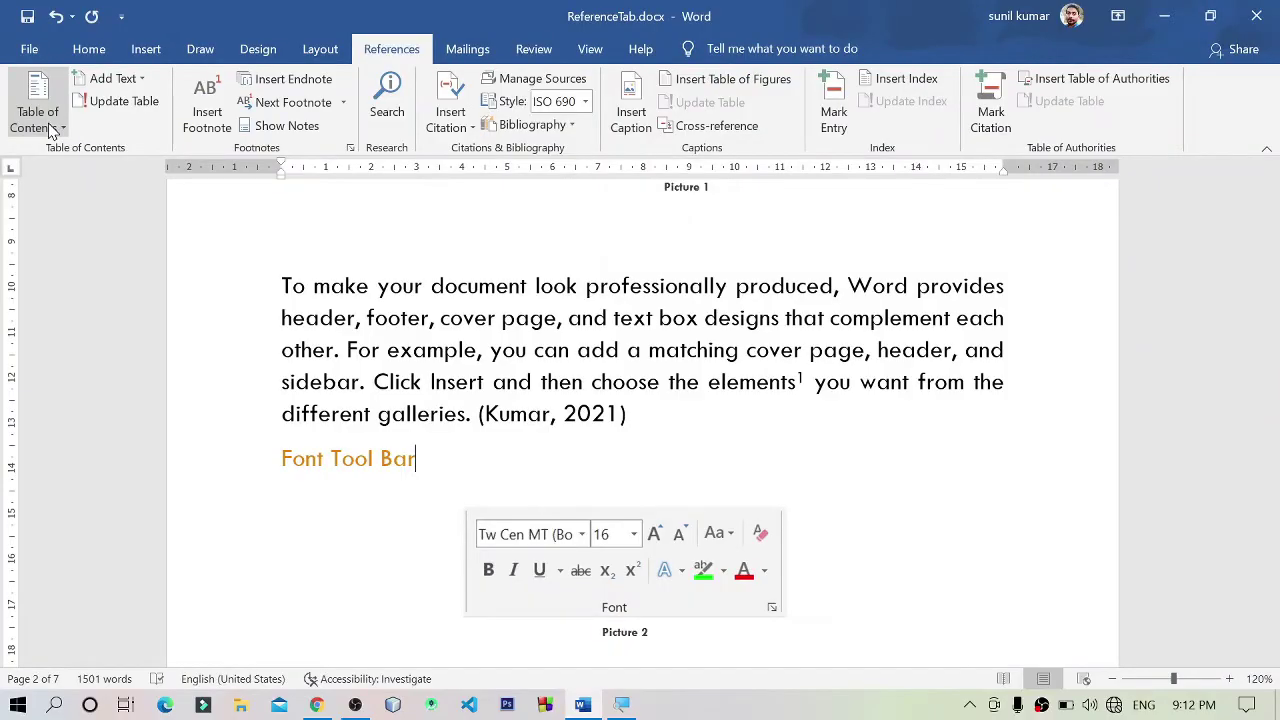
On page 1, add a new left-aligned blank line below the MS EXCEL 3 contents entry.
left_click(631, 288)
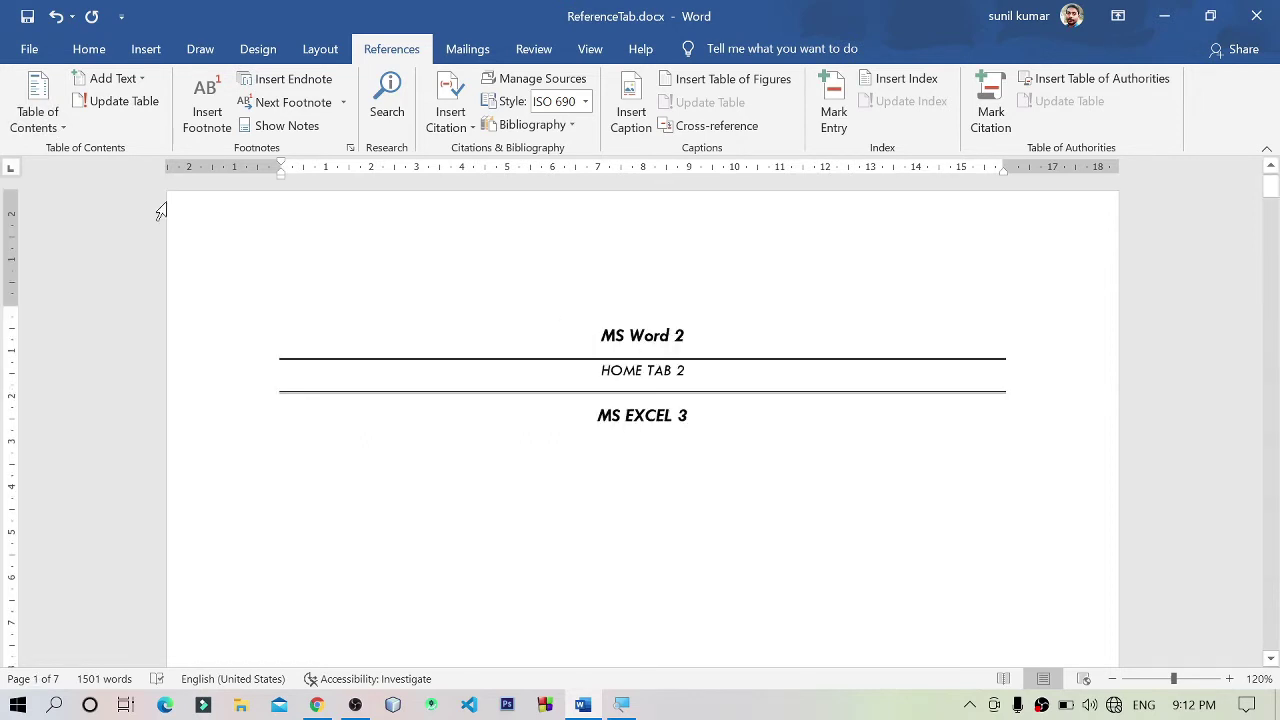
left_click_drag(237, 344, 251, 423)
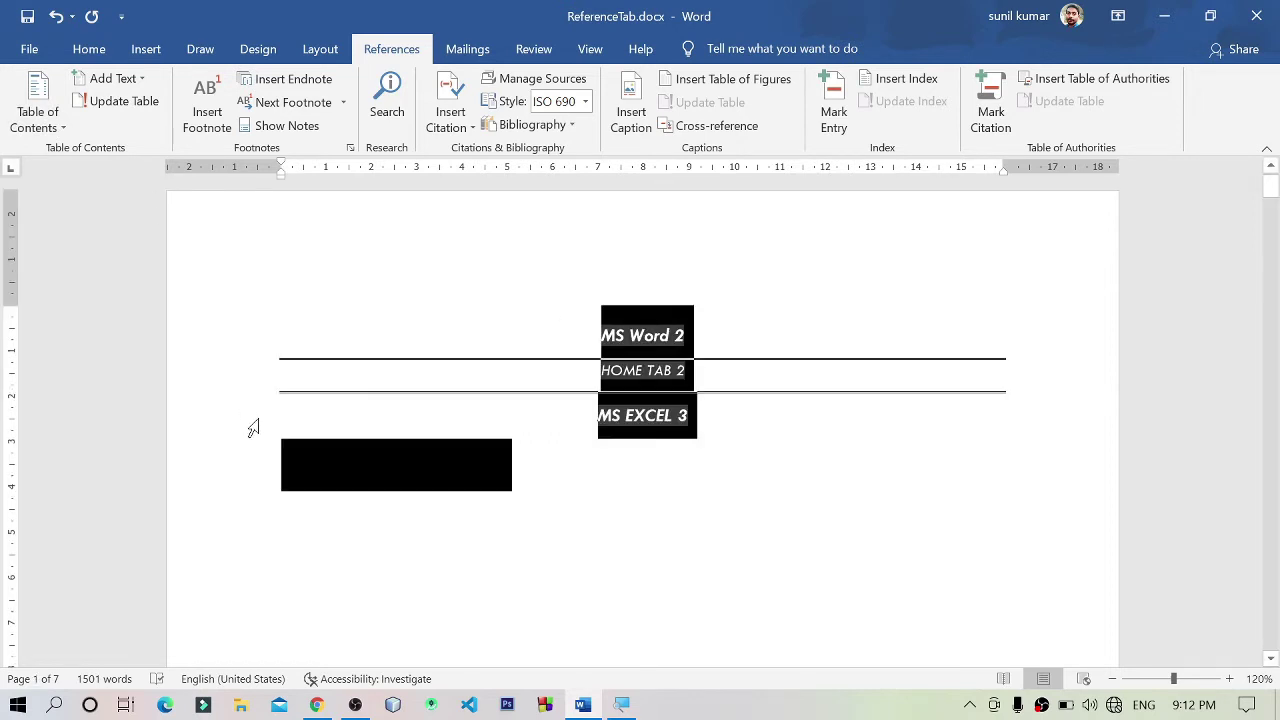
left_click(865, 452)
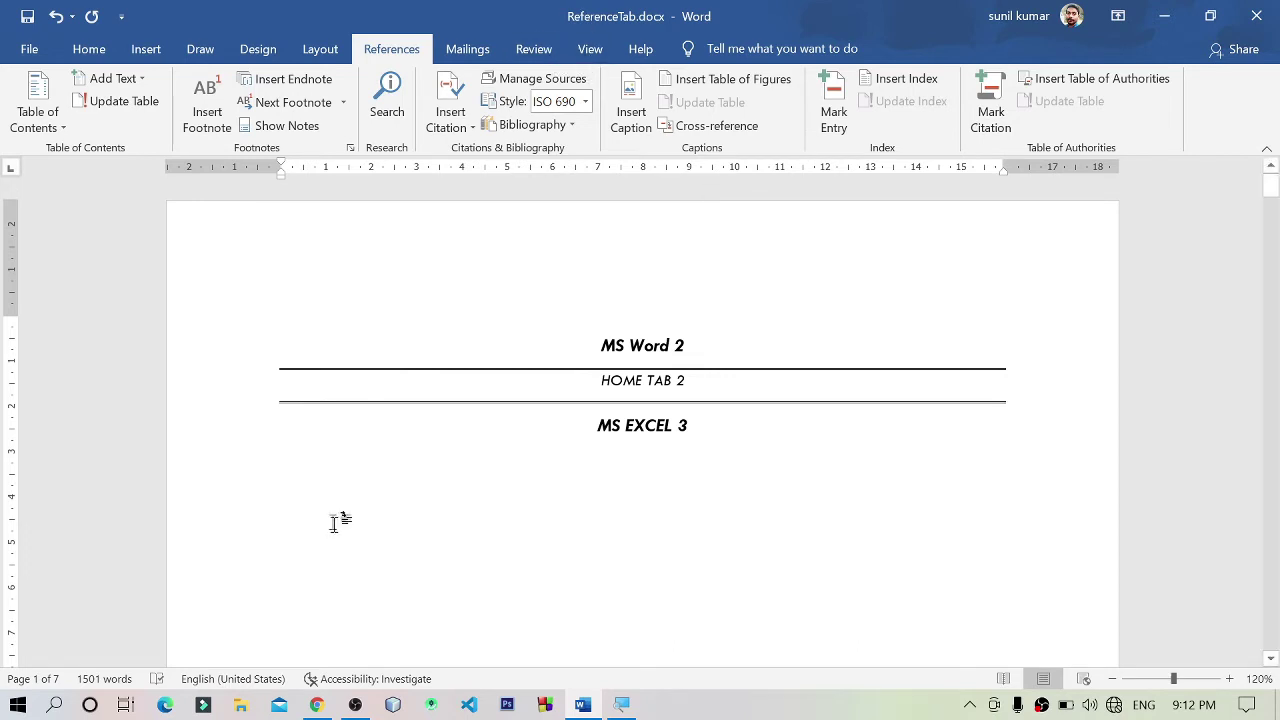
double_click(319, 454)
key("Return")
Insert a Table of Figures for the Picture label, then follow its Picture 2 link.
left_click(714, 83)
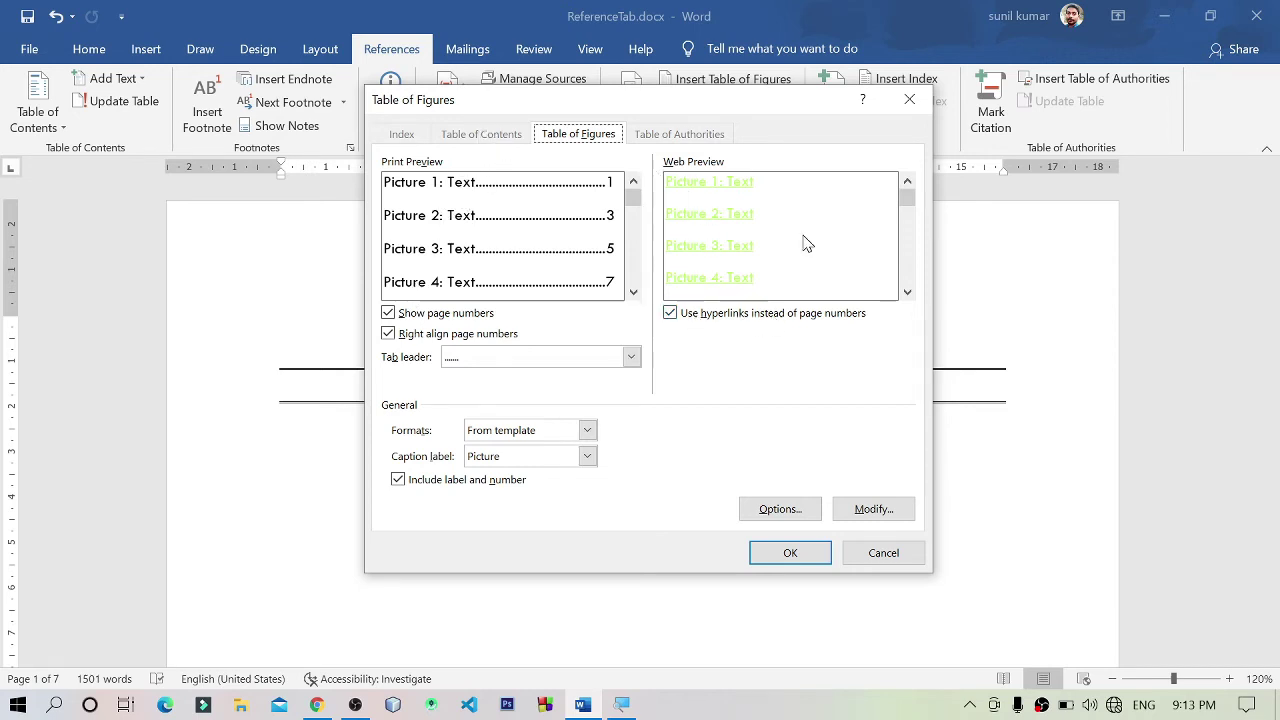
left_click(815, 555)
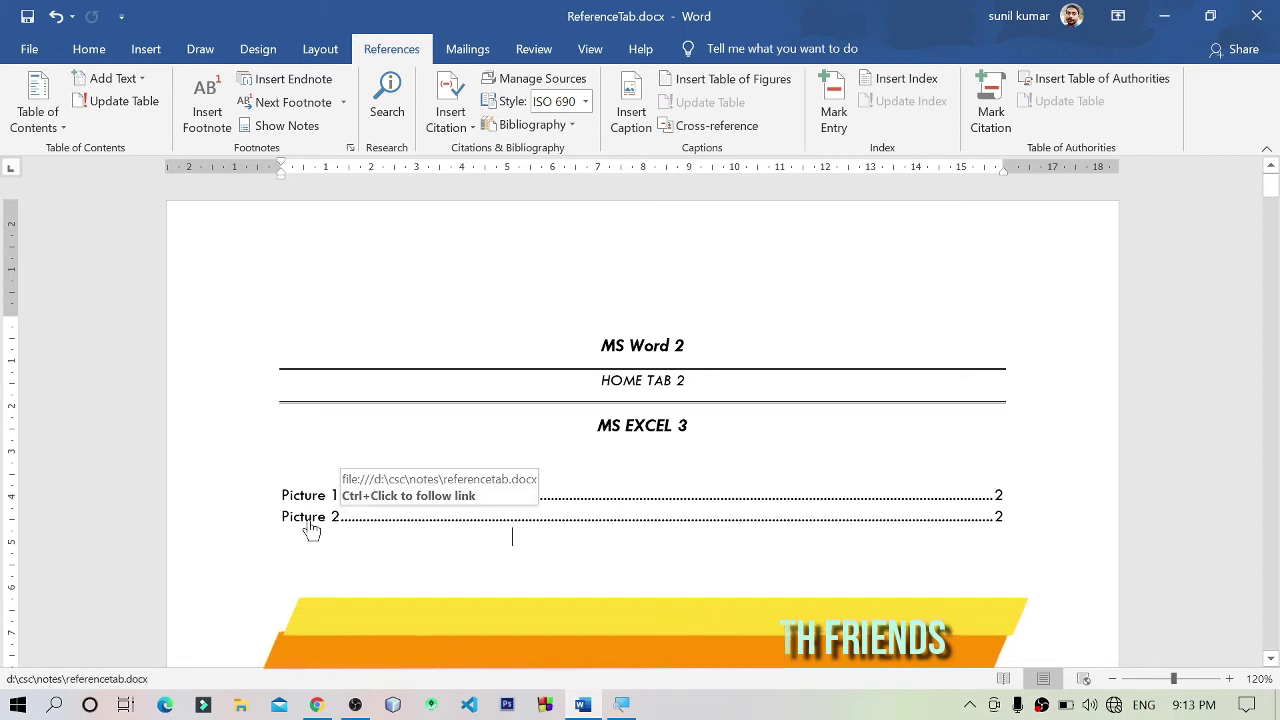
left_click(310, 520, "ctrl")
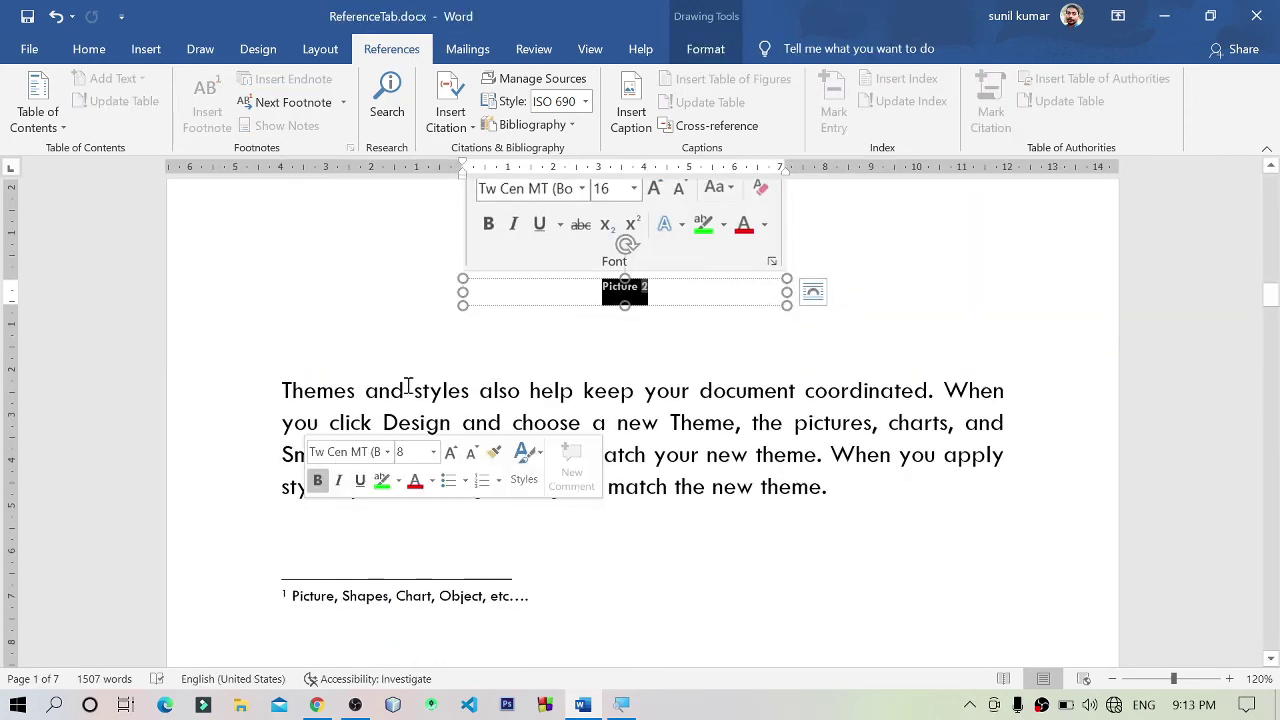
left_click(897, 320)
scroll(877, 337, "up", 1)
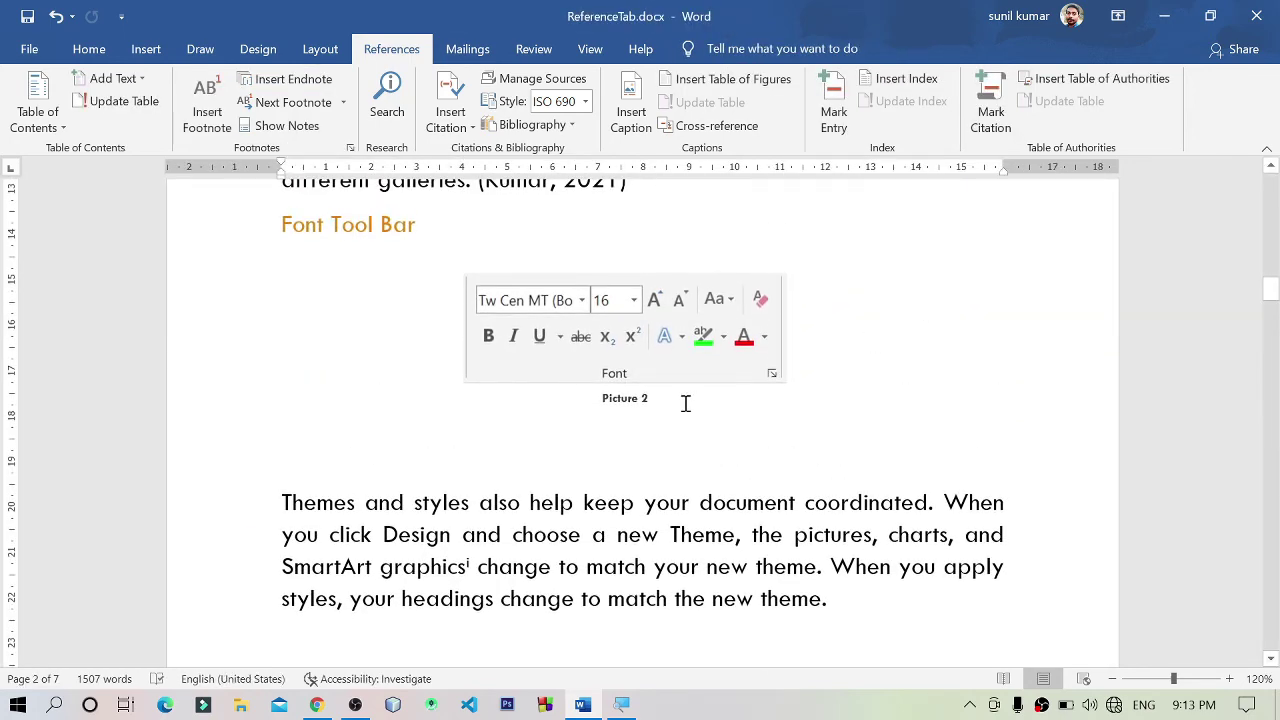
left_click(731, 394)
left_click(852, 367)
left_click(163, 48)
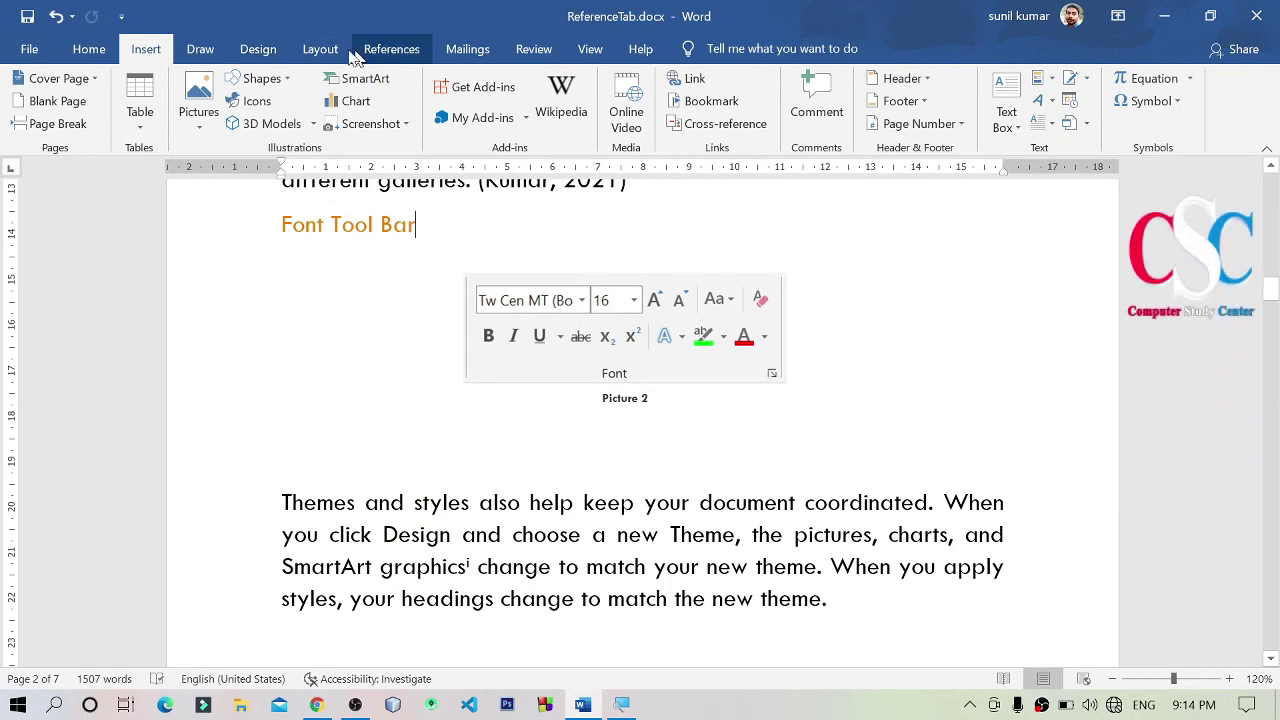
left_click(391, 49)
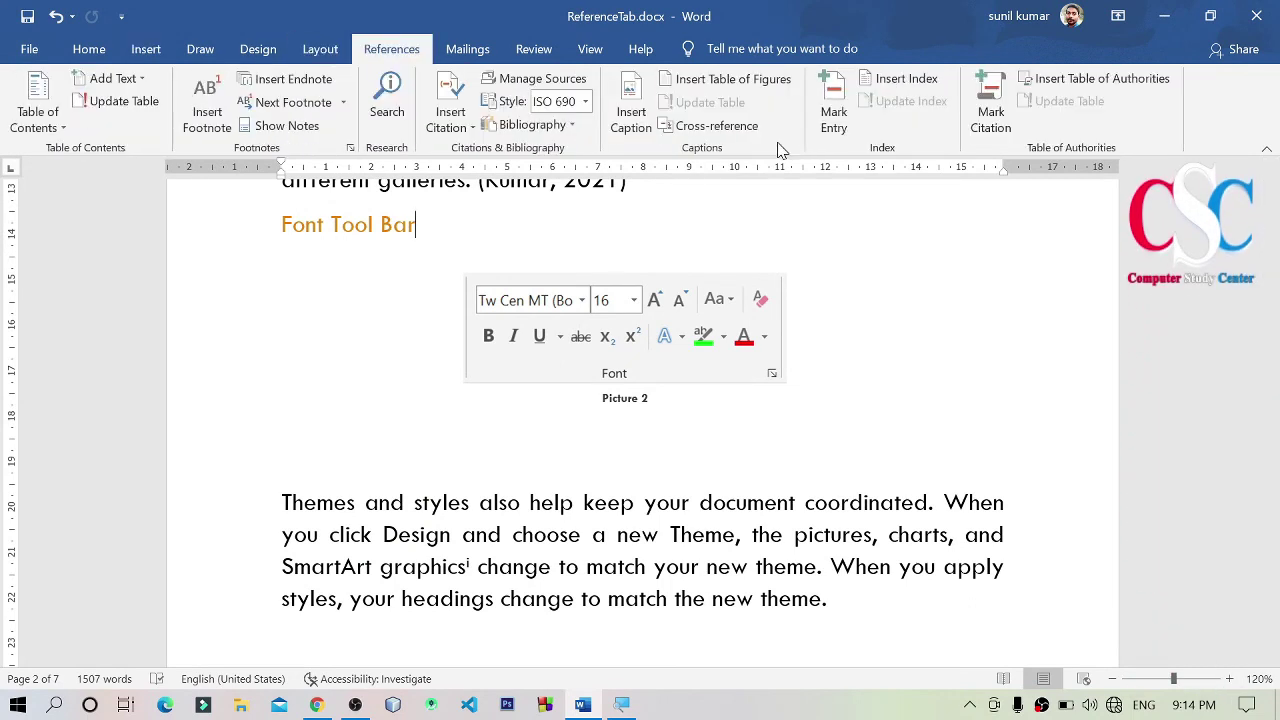